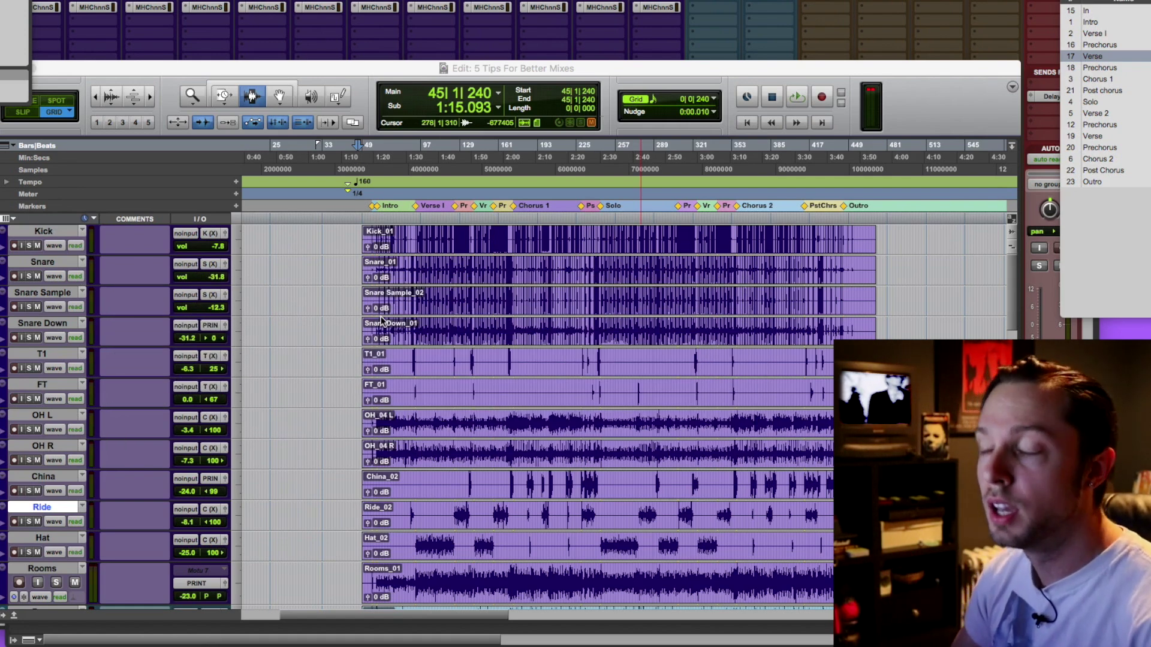
Step: Recall memory location 16 to jump to the first Prechorus
key(KP_Decimal)
key(KP_1)
key(KP_6)
key(KP_Decimal)
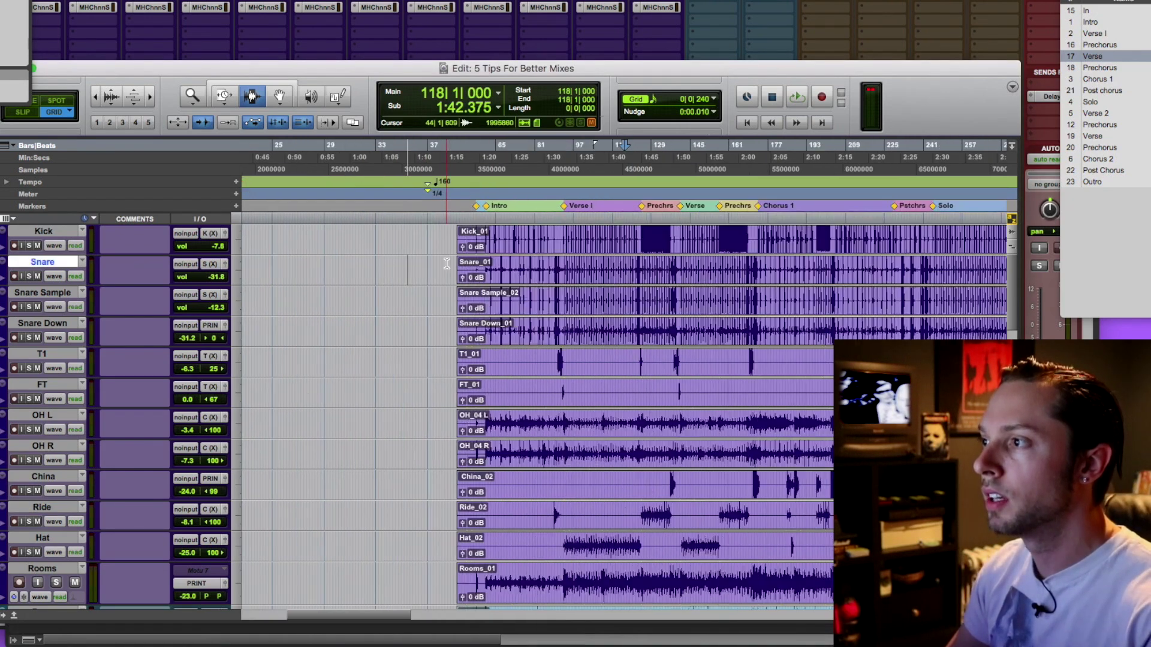
key(KP_Decimal)
Step: Zoom to show the Intro through the Solo, then jump to the Chorus 1 marker at bar 173
key(KP_1)
key(KP_5)
key(KP_Decimal)
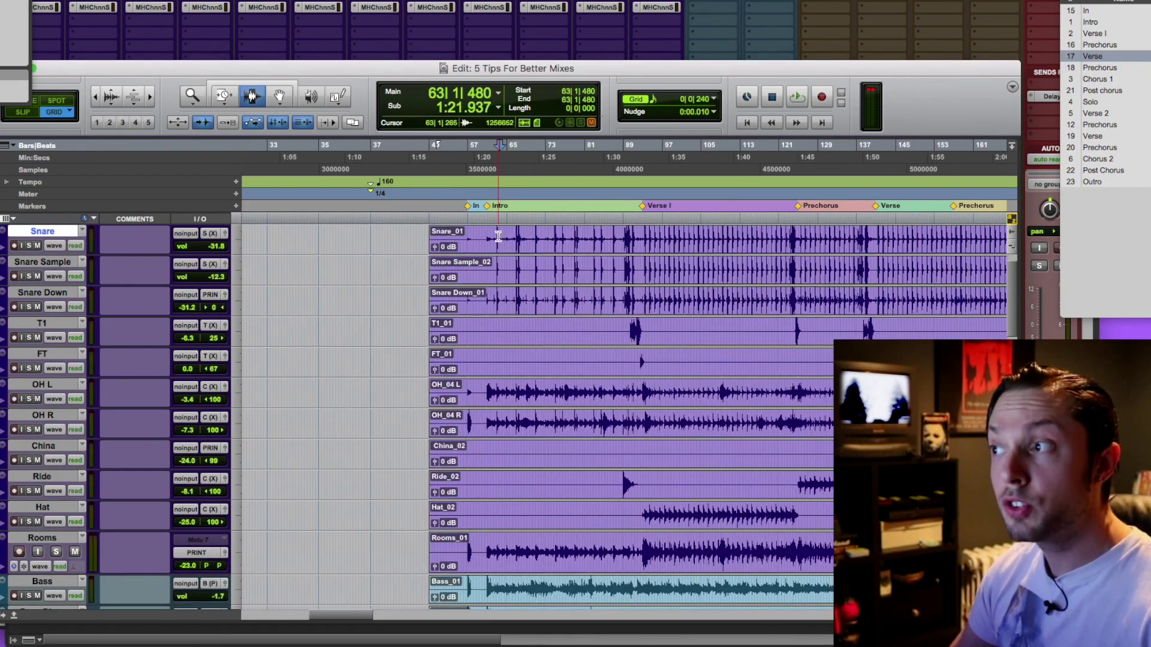
key(r)
key(r)
key(r)
key(r)
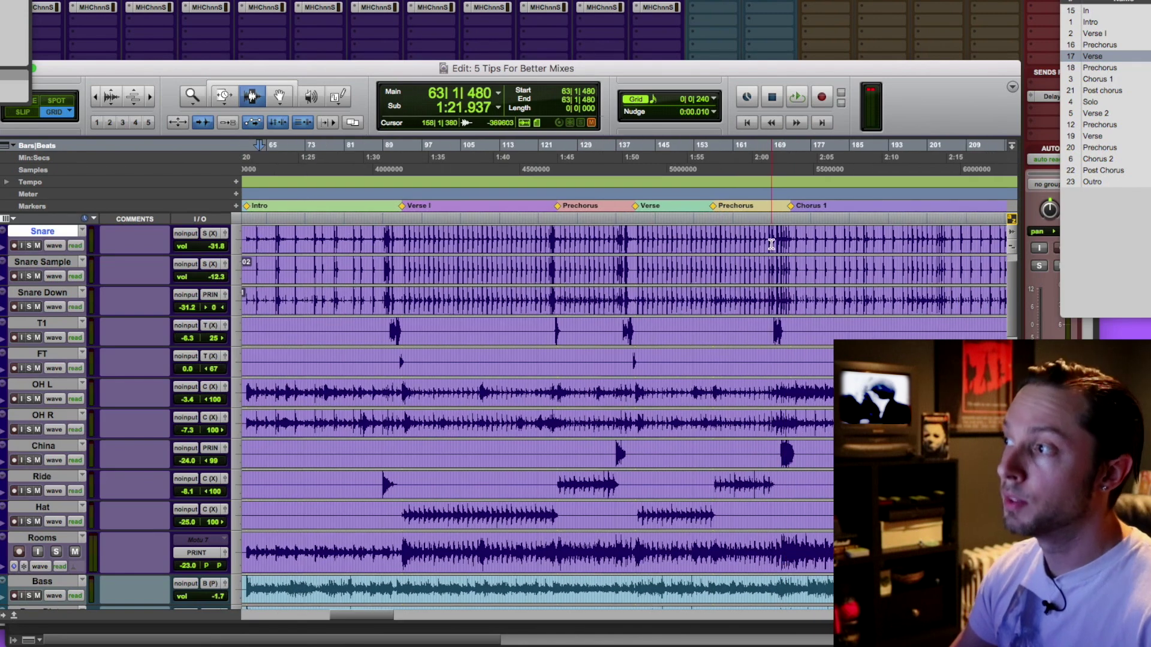
scroll(728, 240, right, 3)
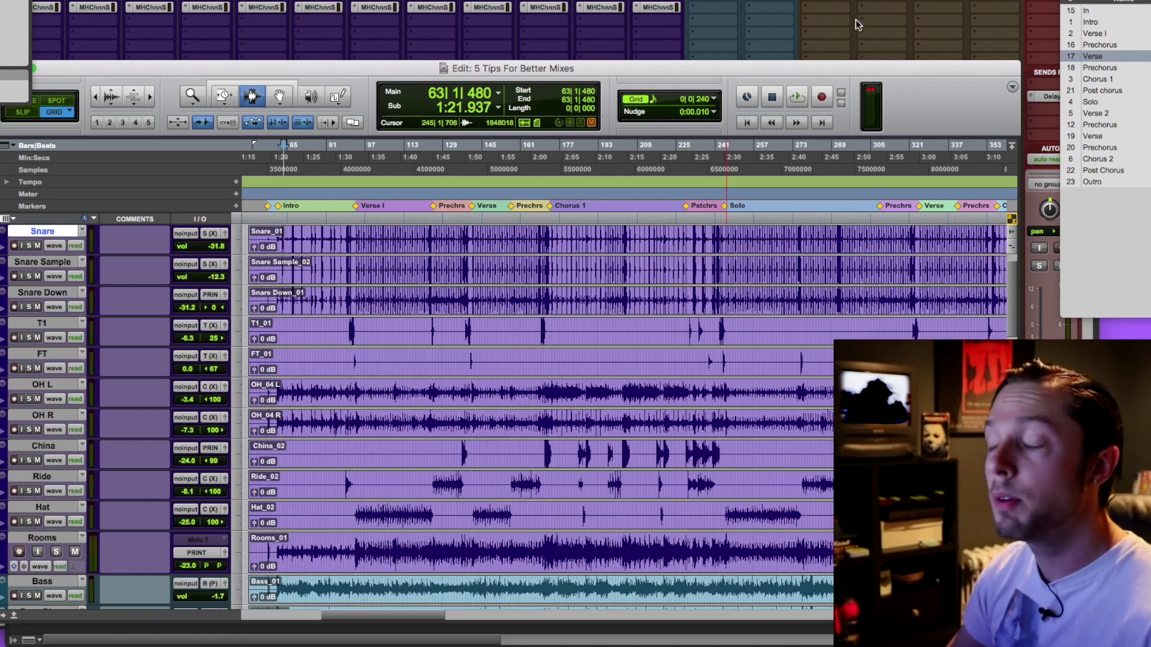
click(1097, 79)
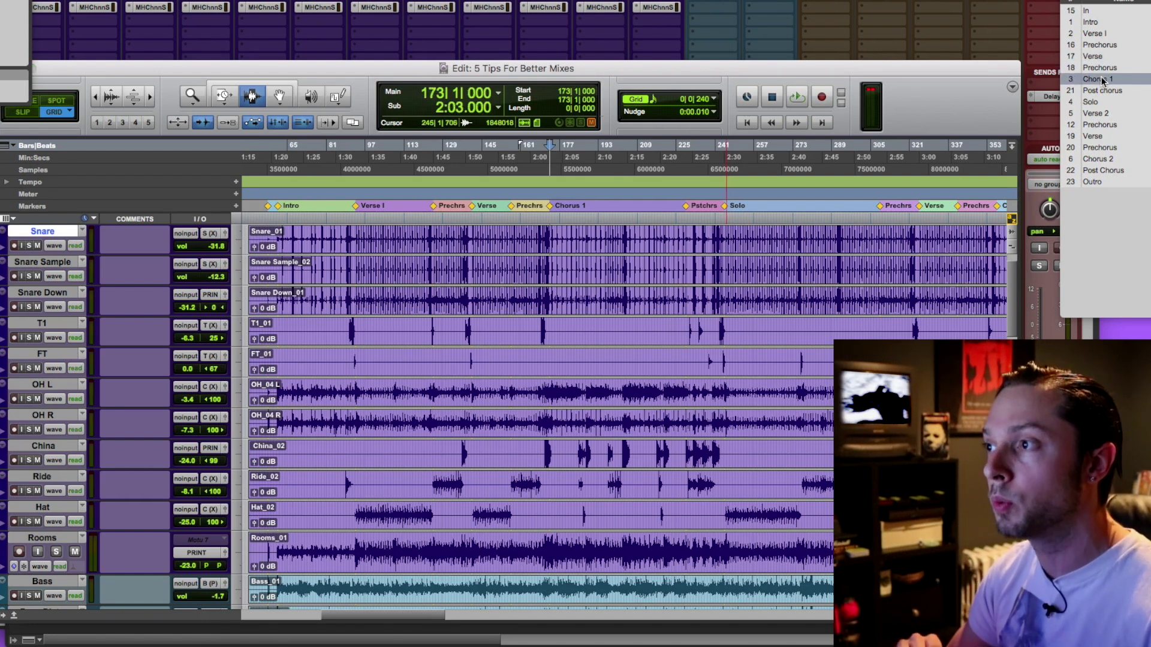
Step: Audition Chorus 1, Chorus 2 and the Intro from their memory locations
key(space)
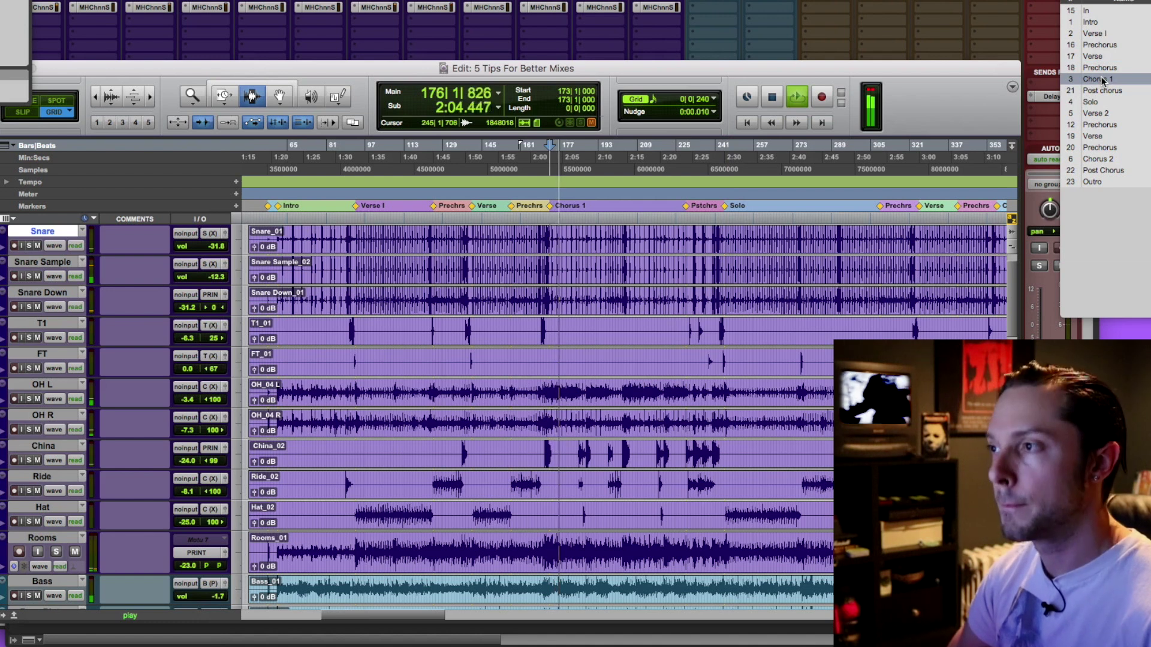
key(space)
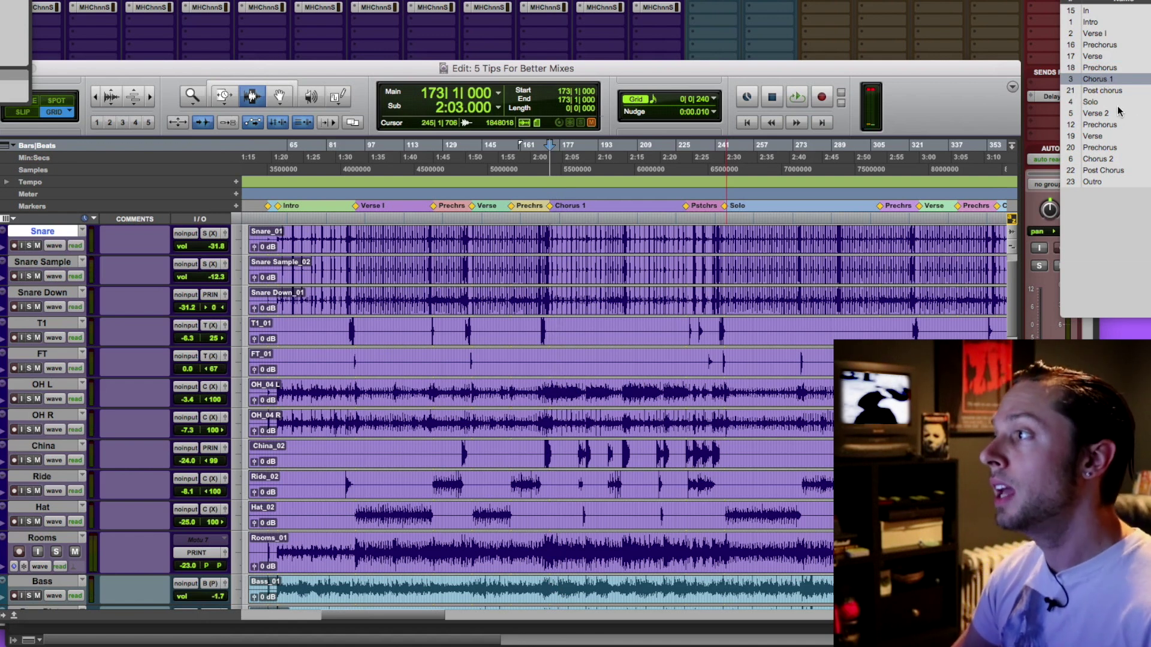
click(1110, 162)
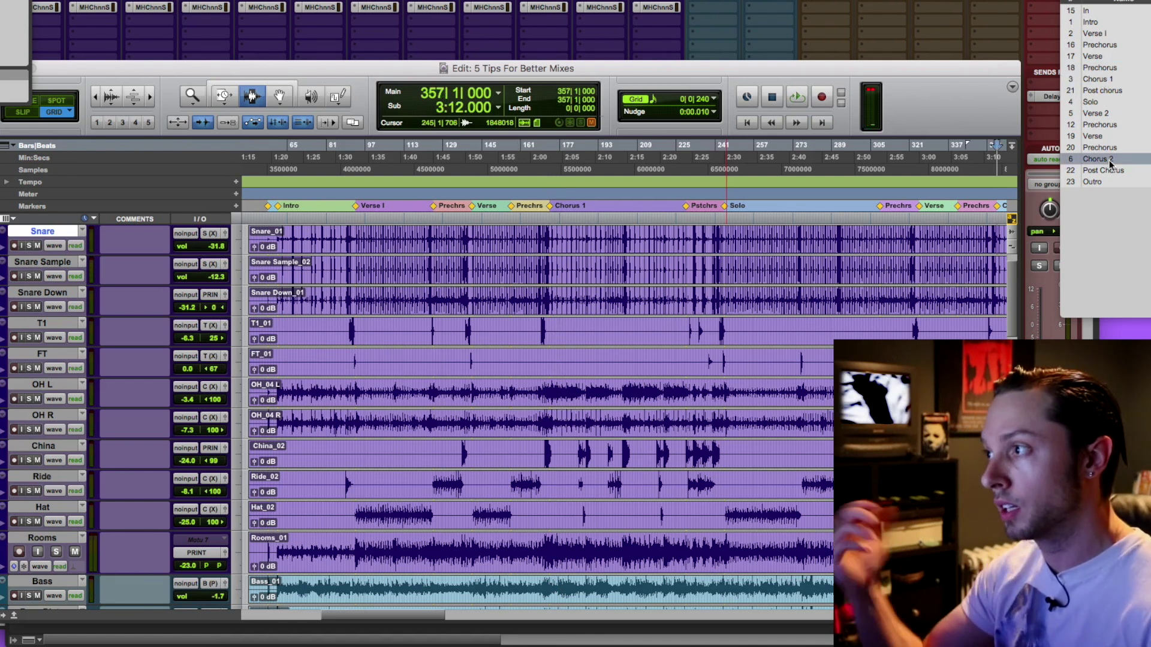
key(space)
key(space)
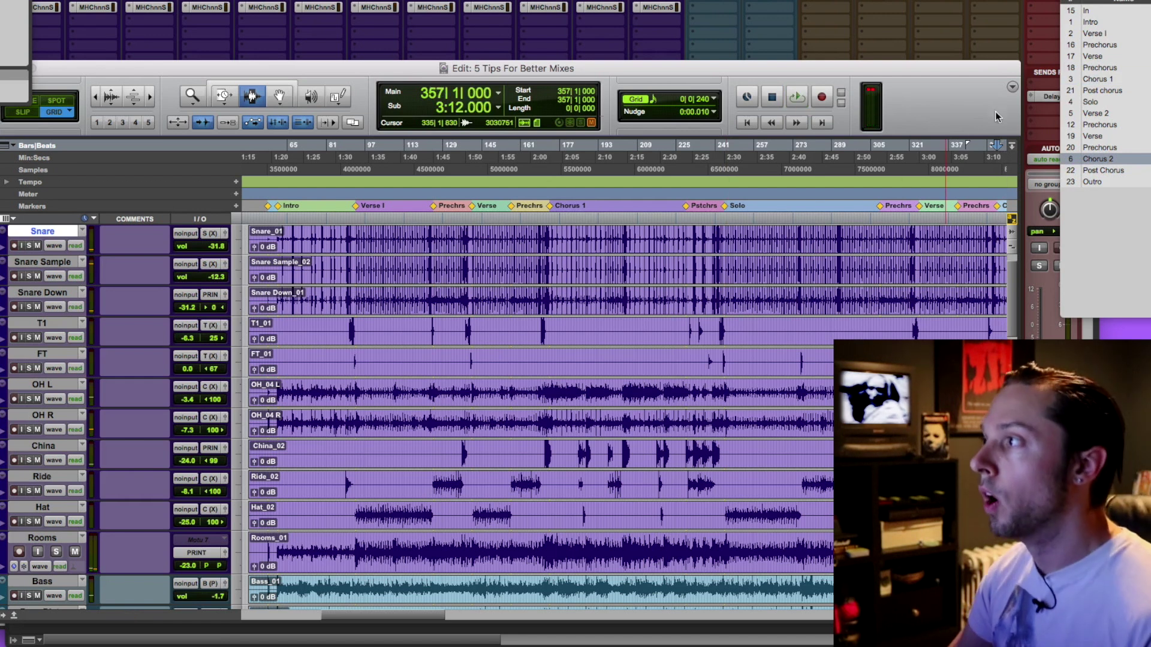
click(1103, 23)
key(space)
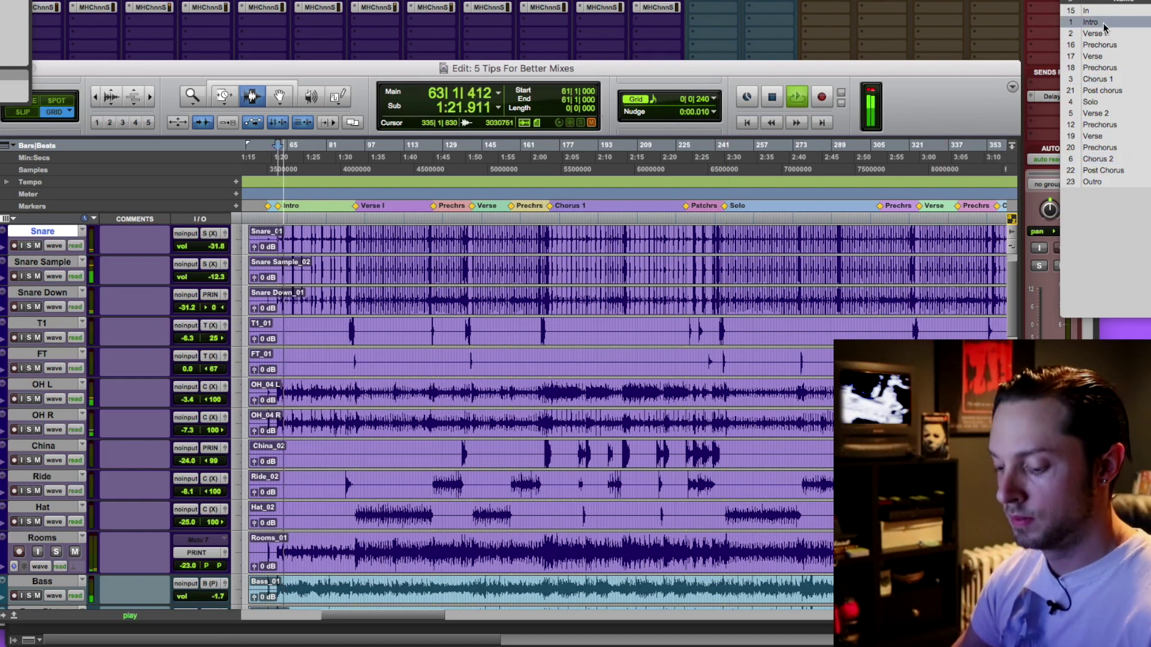
key(space)
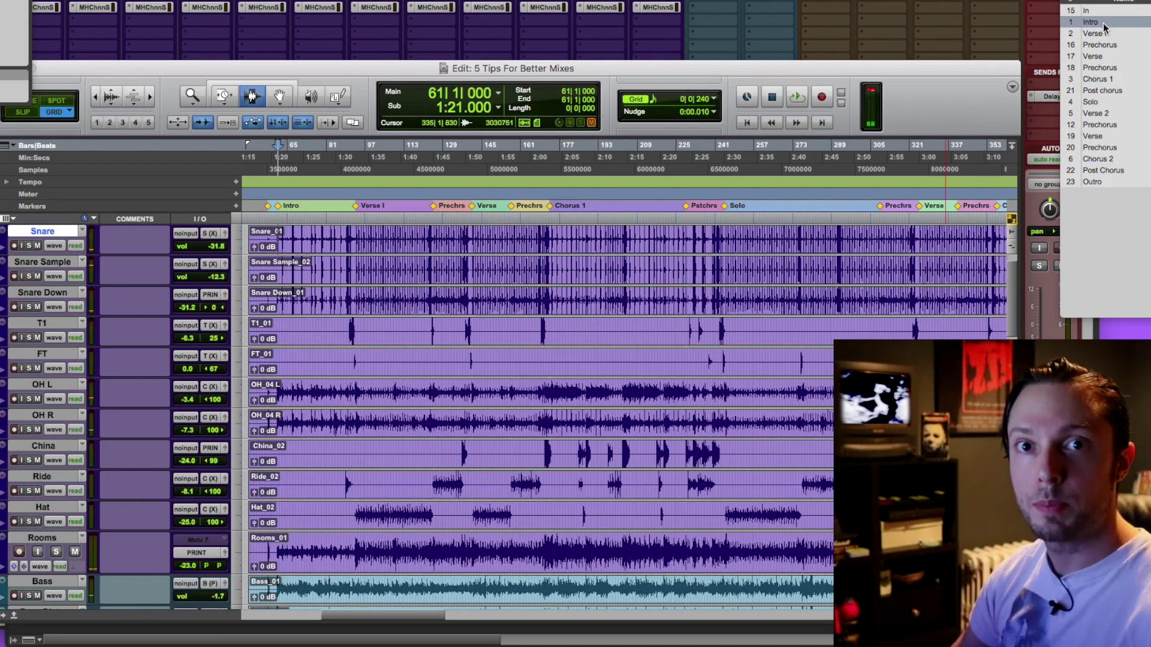
Step: Audition the Prechorus at bar 157, the Outro, and the Post Chorus at bar 413
click(1094, 67)
key(space)
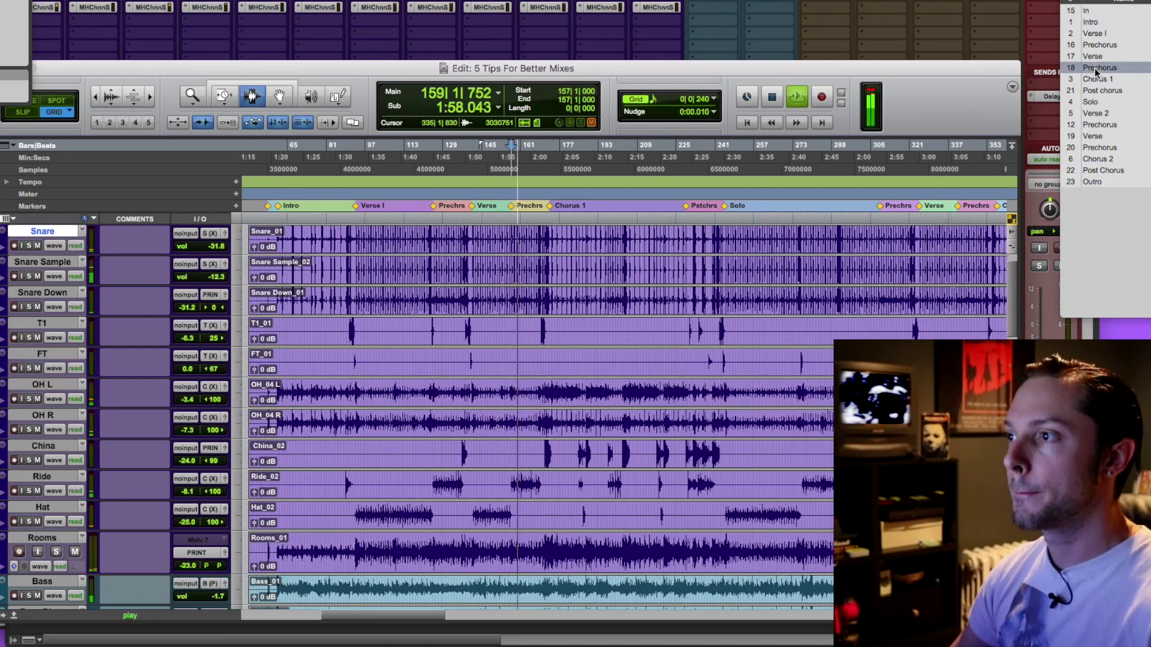
key(space)
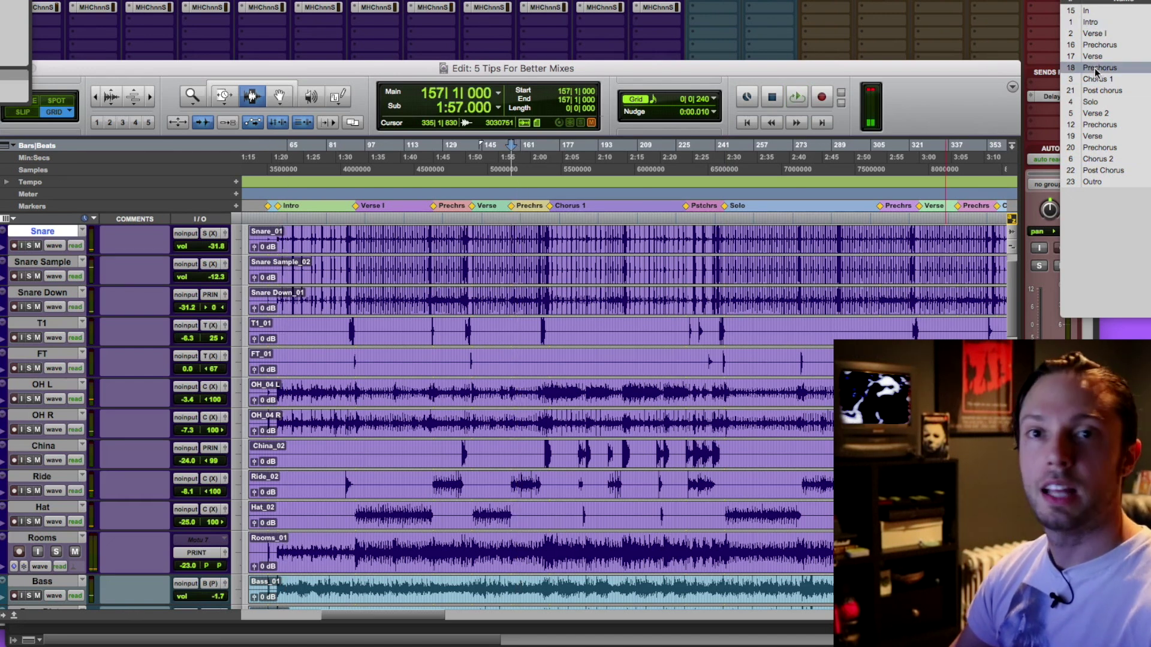
click(1102, 178)
key(space)
key(space)
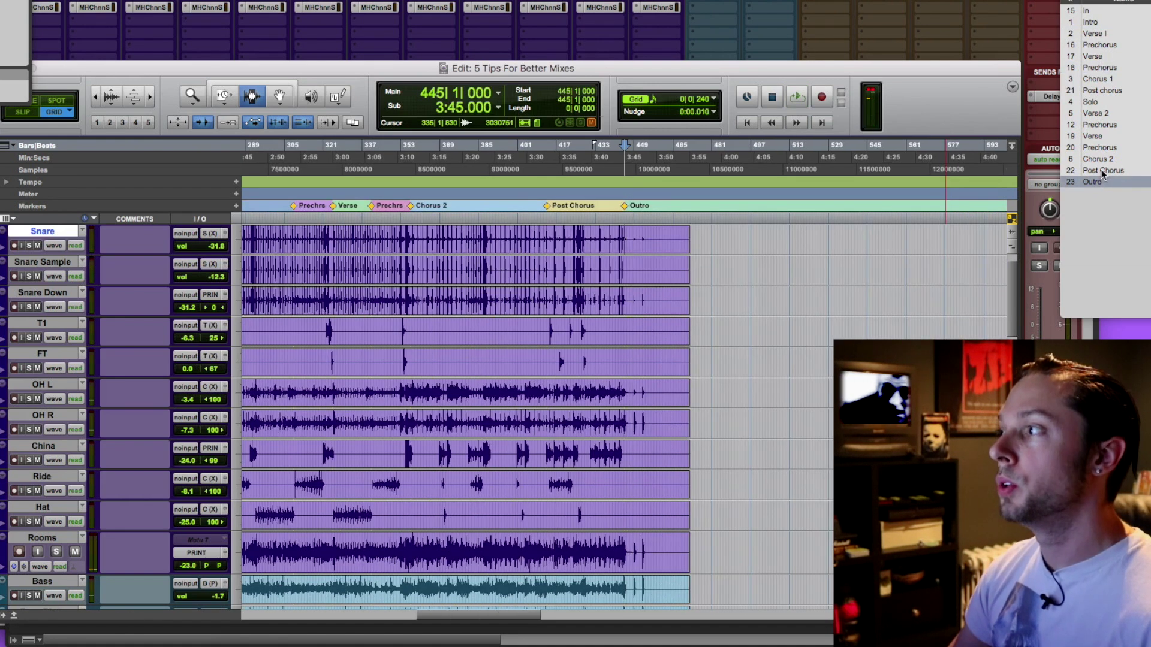
click(1102, 172)
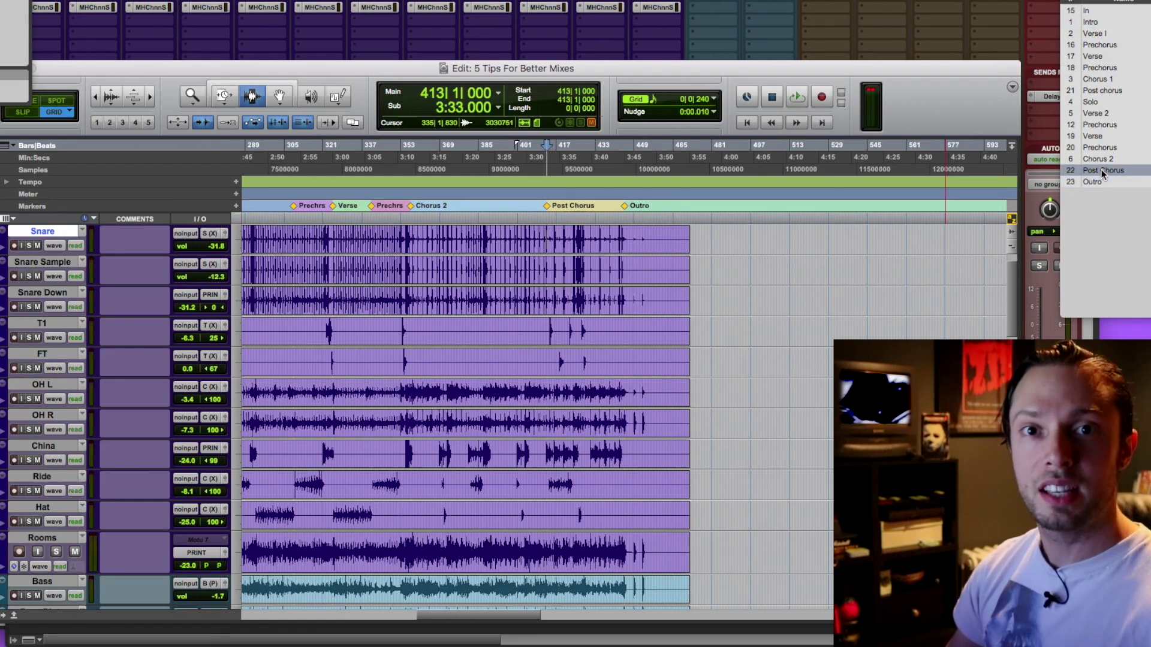
key(space)
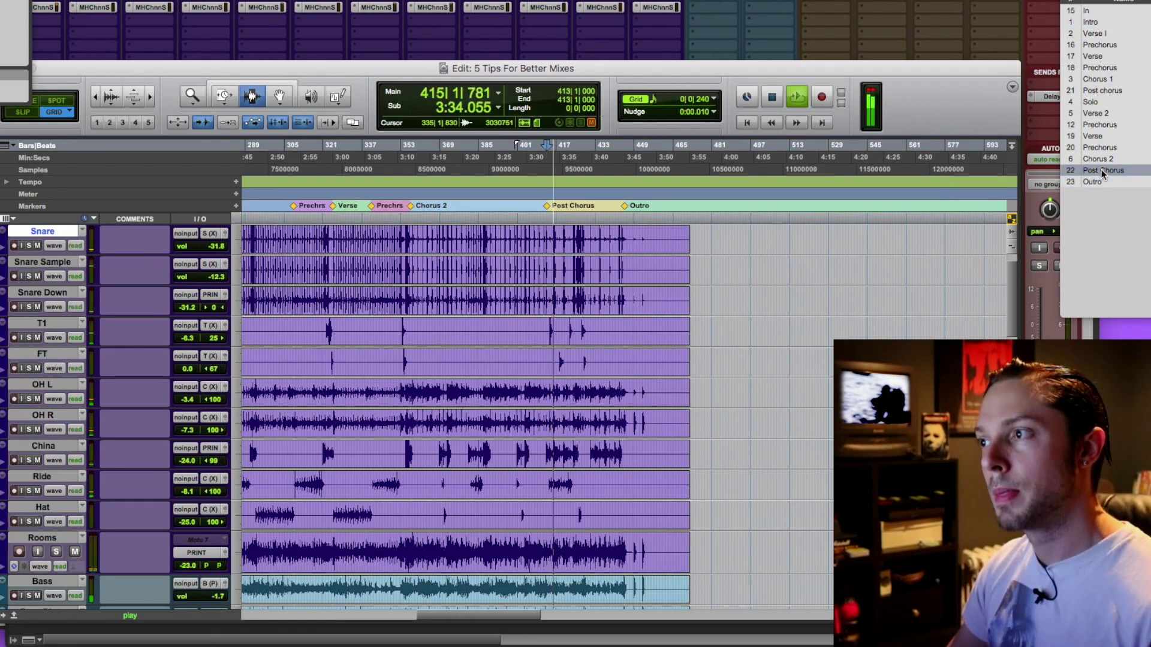
key(space)
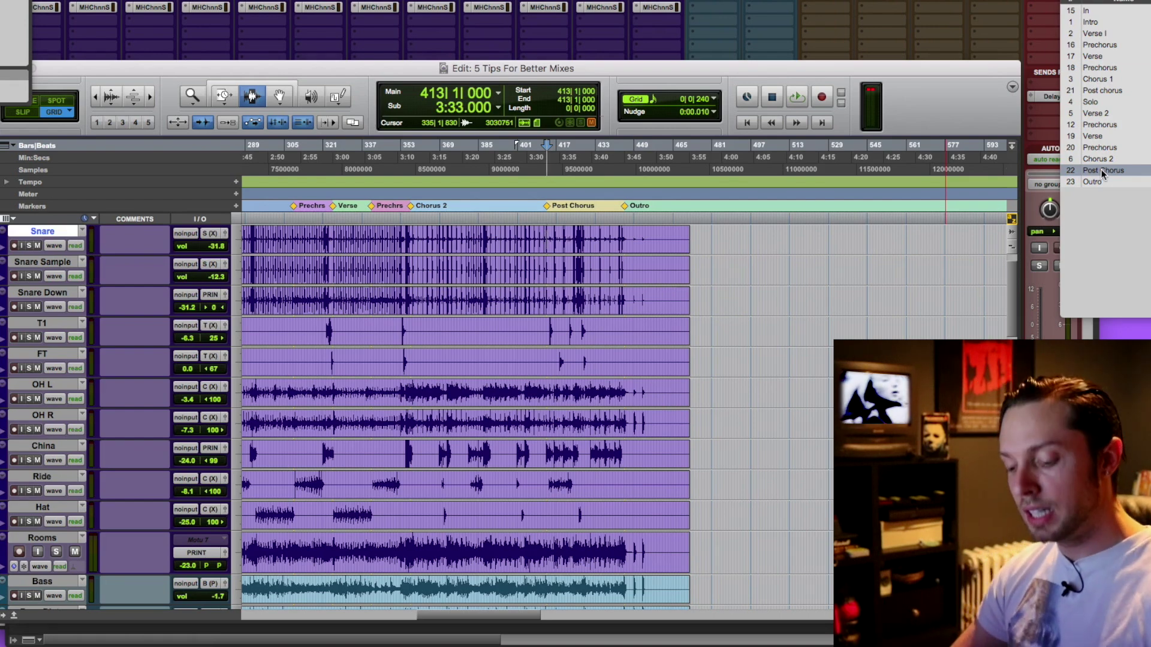
click(1102, 170)
scroll(671, 251, left, 5)
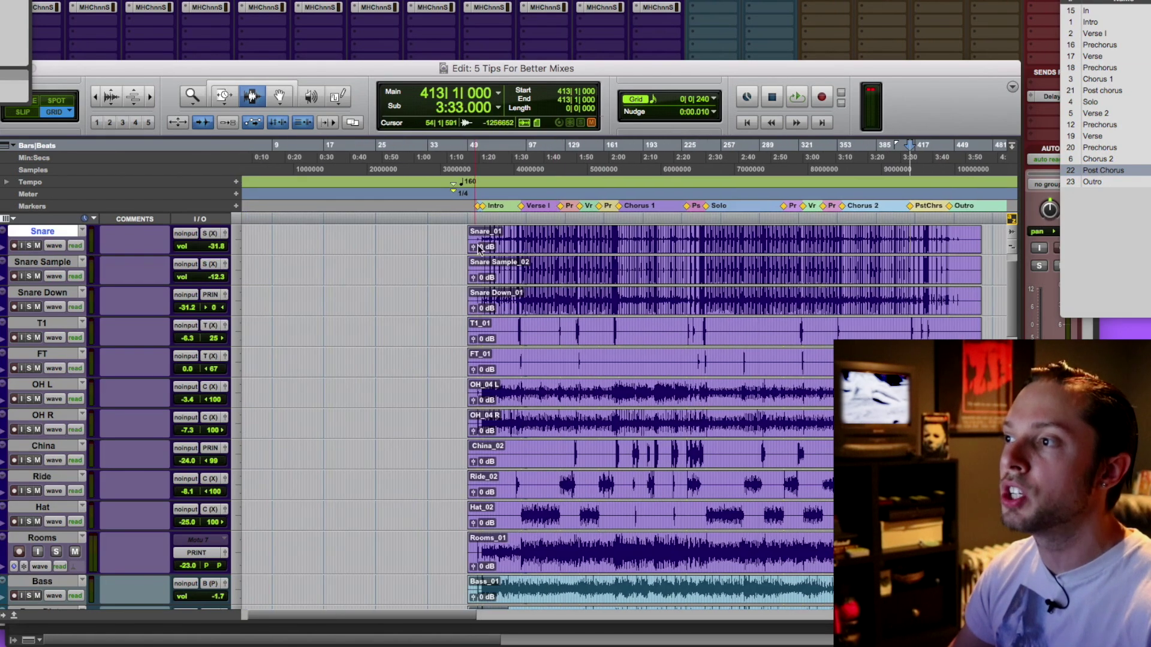
scroll(691, 249, right, 2)
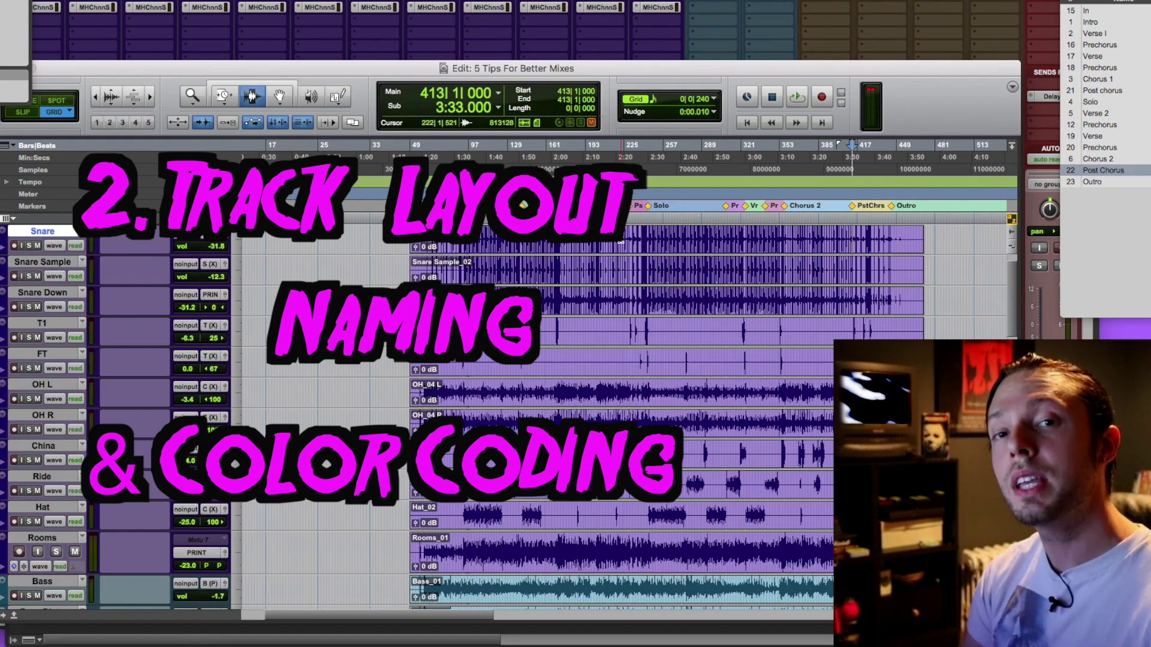
Step: Switch to the Mix window with Cmd+= to show the Kick, Snare, toms, overheads, Rooms and Bass strips
key(super+equal)
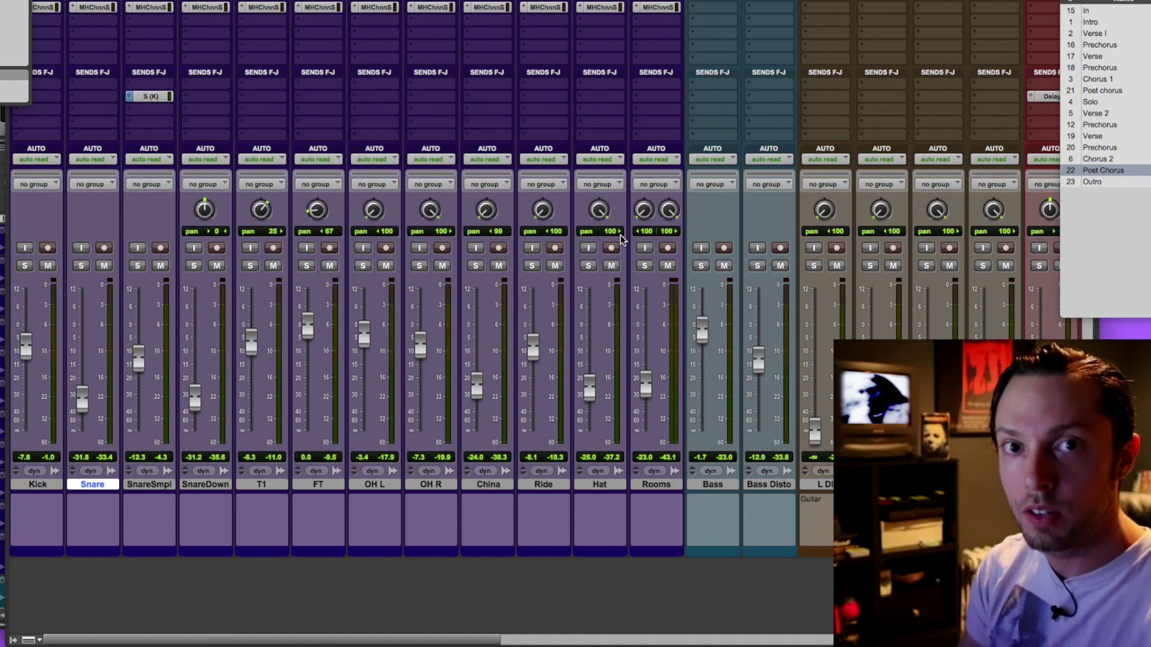
key(super+equal)
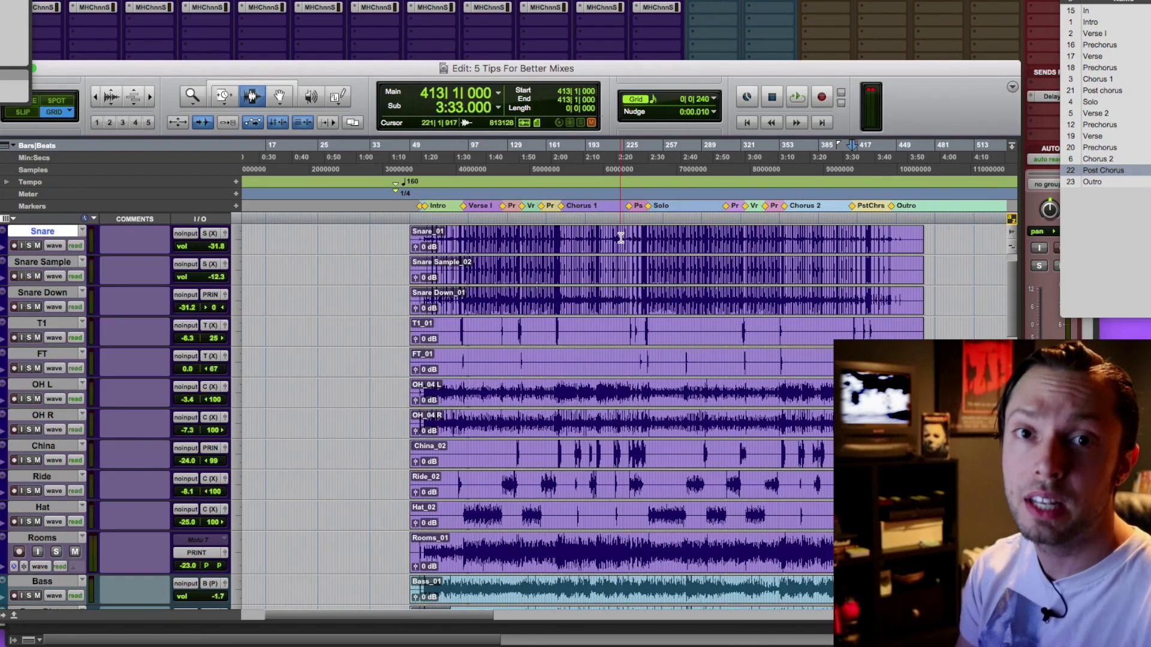
key(super+equal)
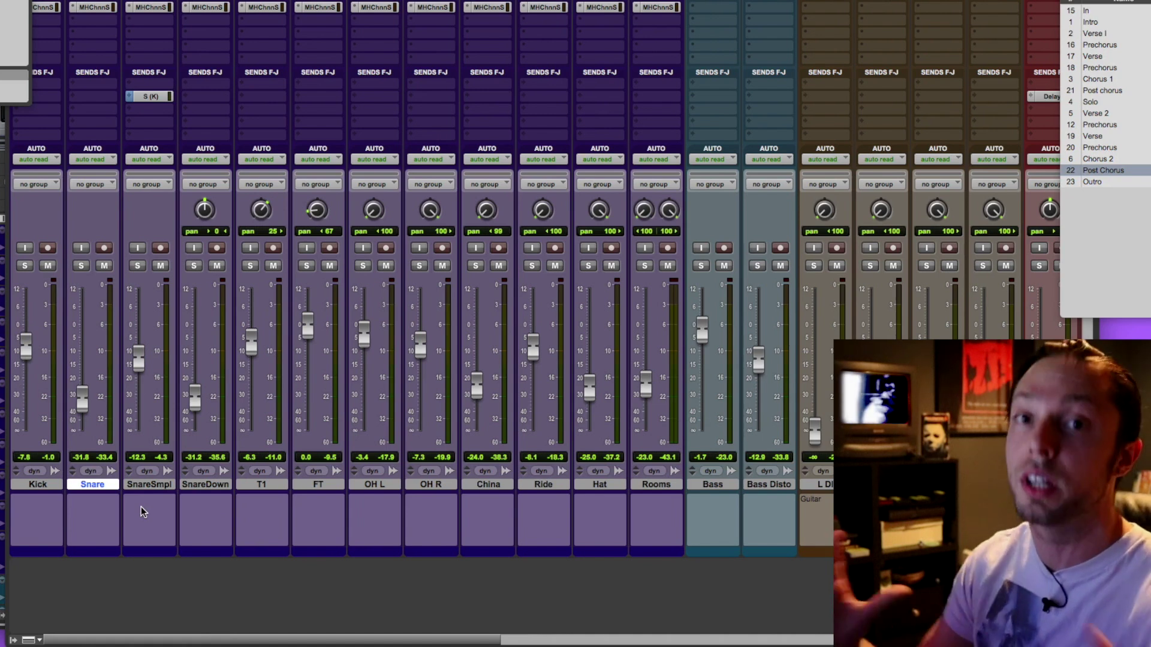
scroll(582, 484, right, 5)
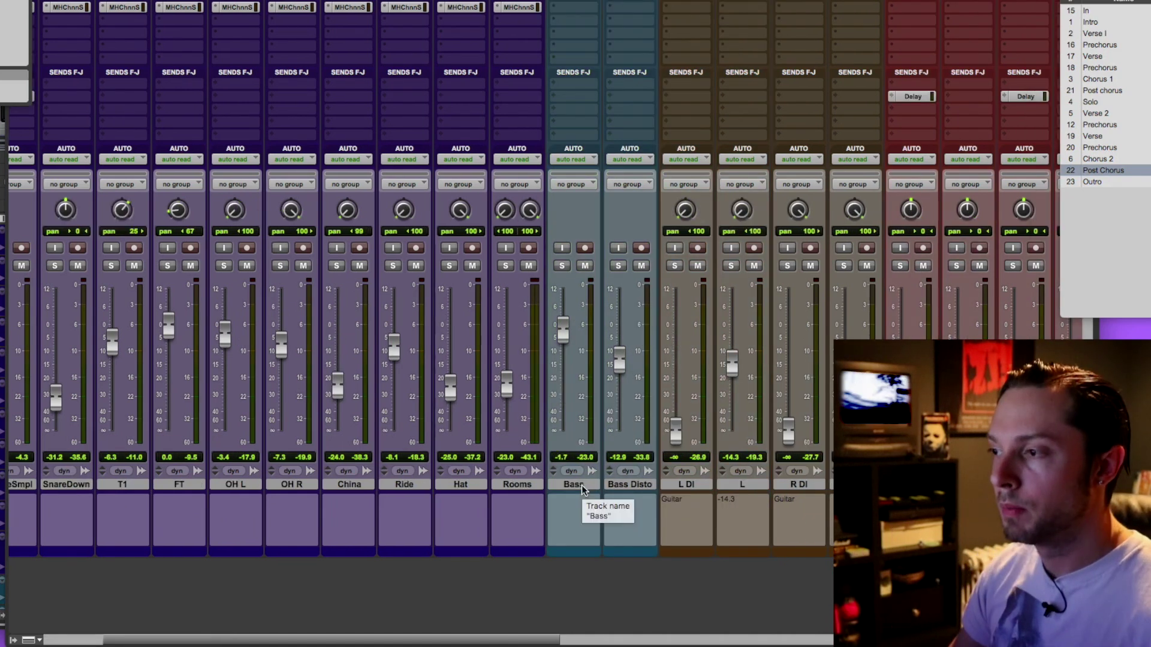
scroll(585, 495, right, 5)
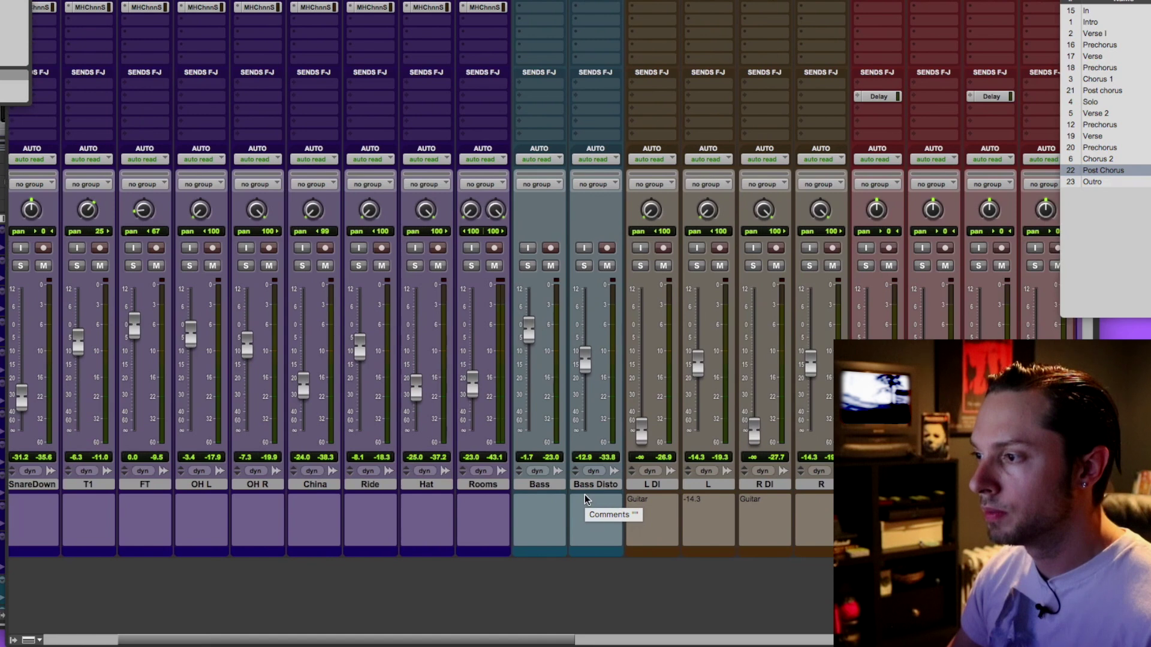
scroll(585, 495, right, 3)
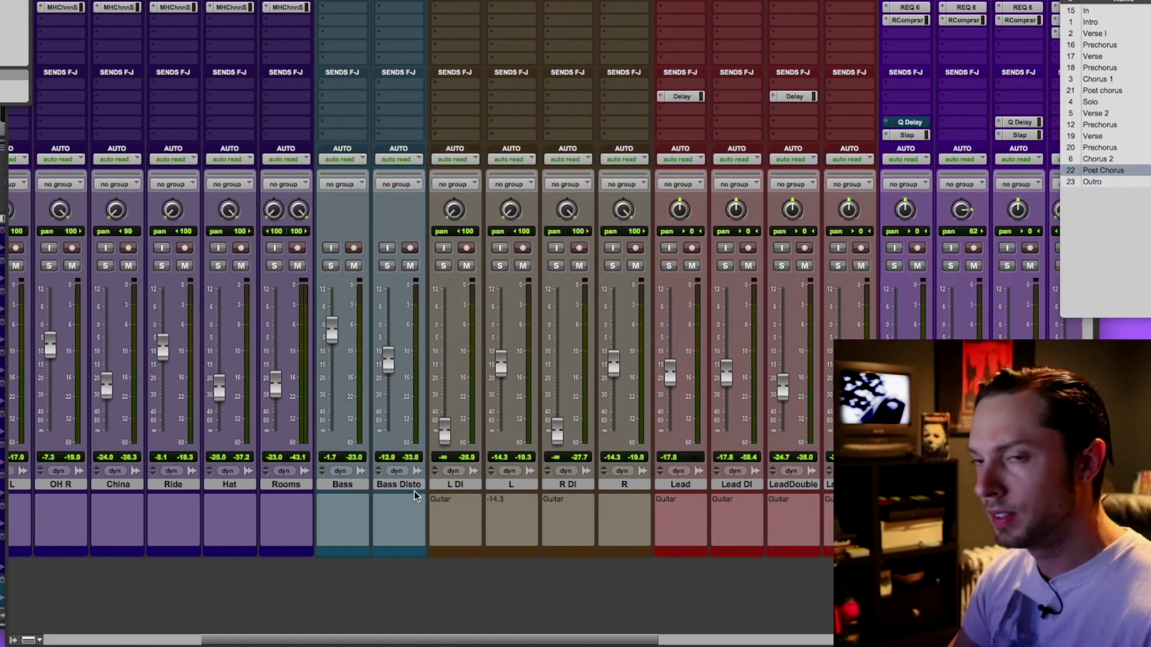
click(449, 485)
scroll(582, 489, right, 2)
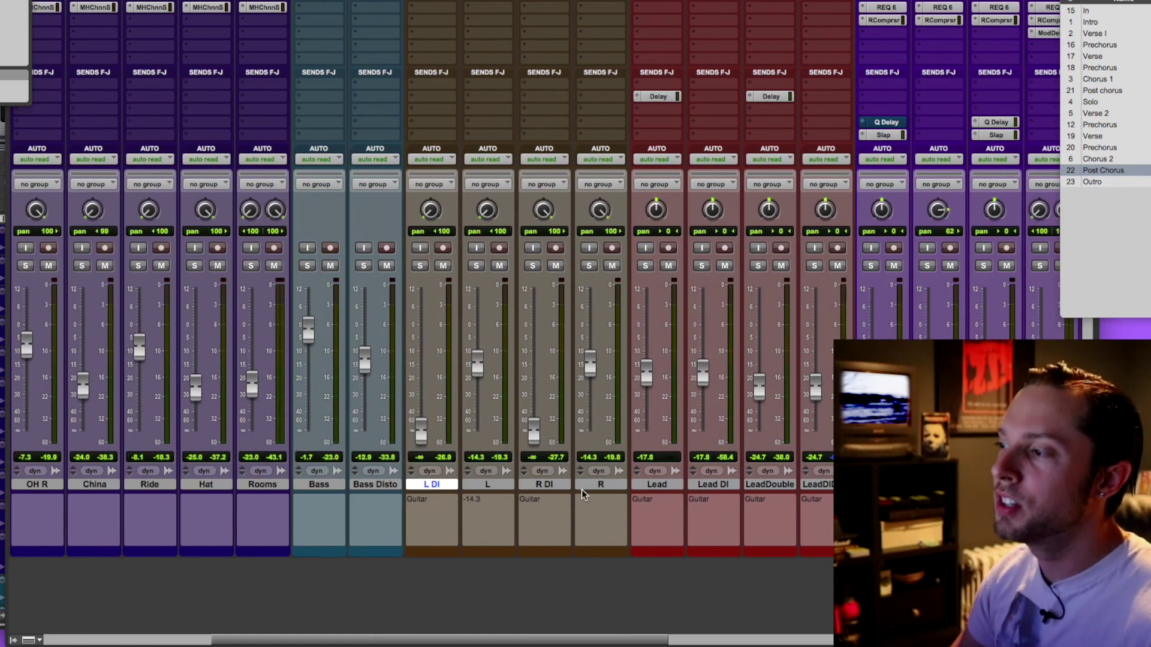
scroll(649, 498, right, 10)
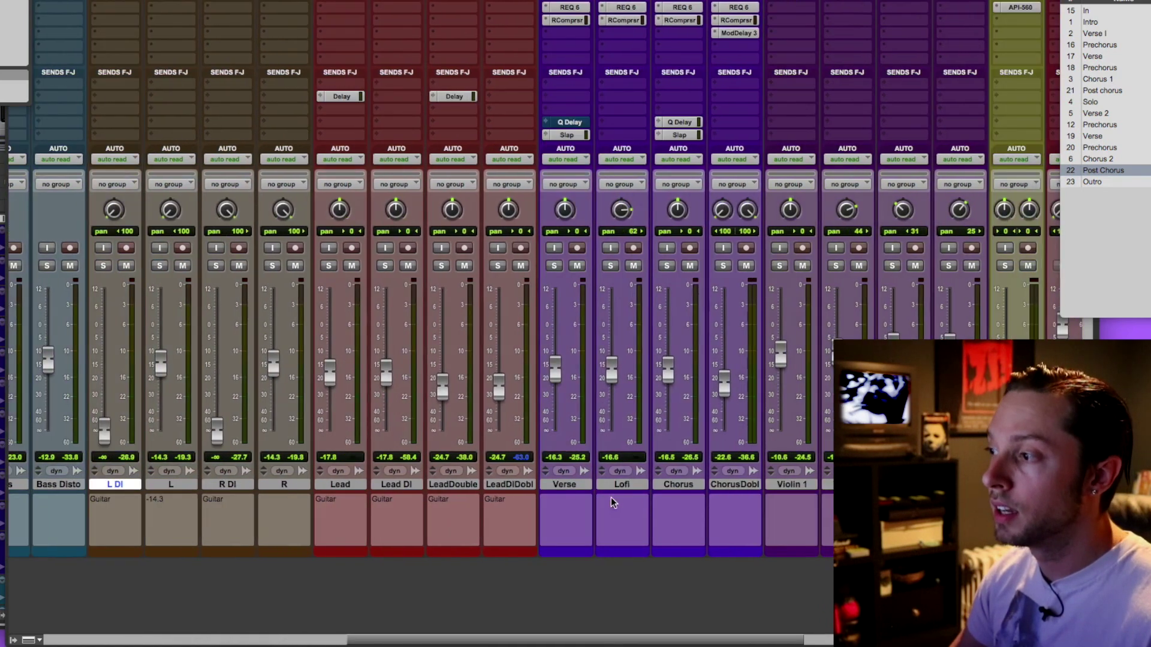
scroll(720, 494, right, 6)
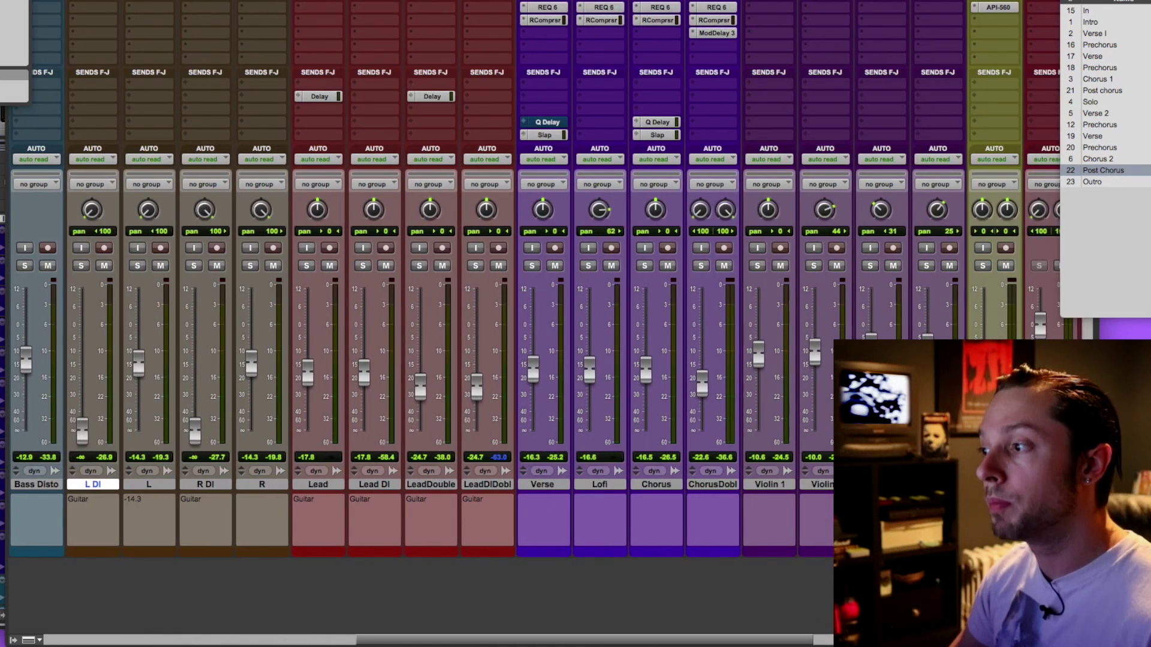
scroll(767, 491, right, 4)
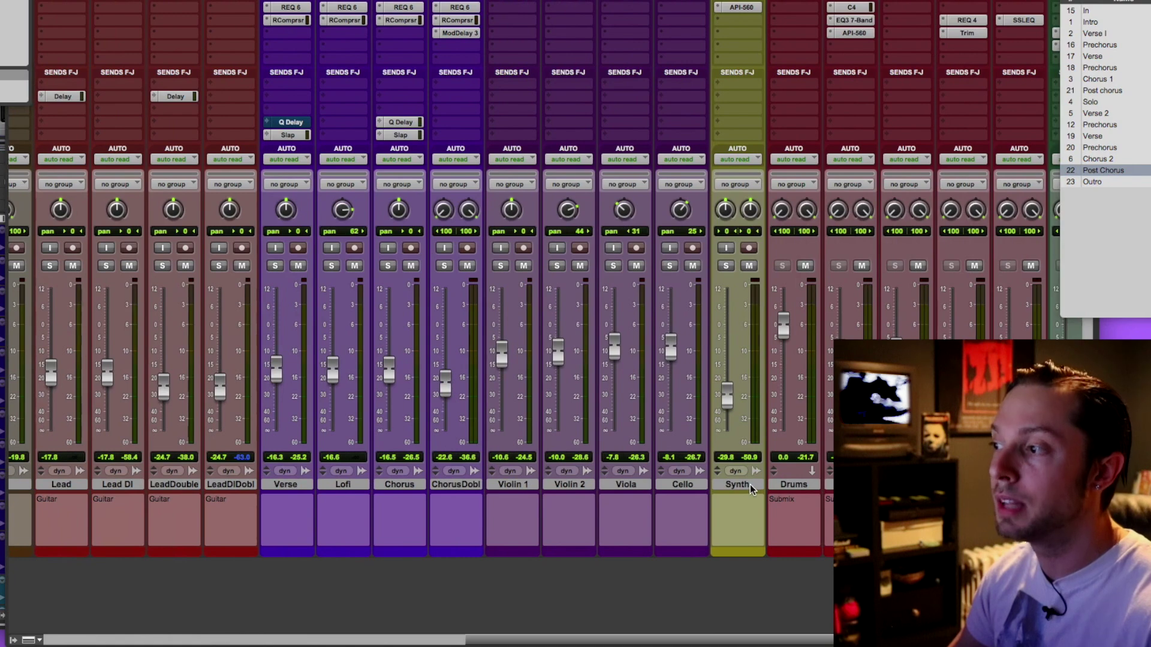
scroll(683, 500, right, 20)
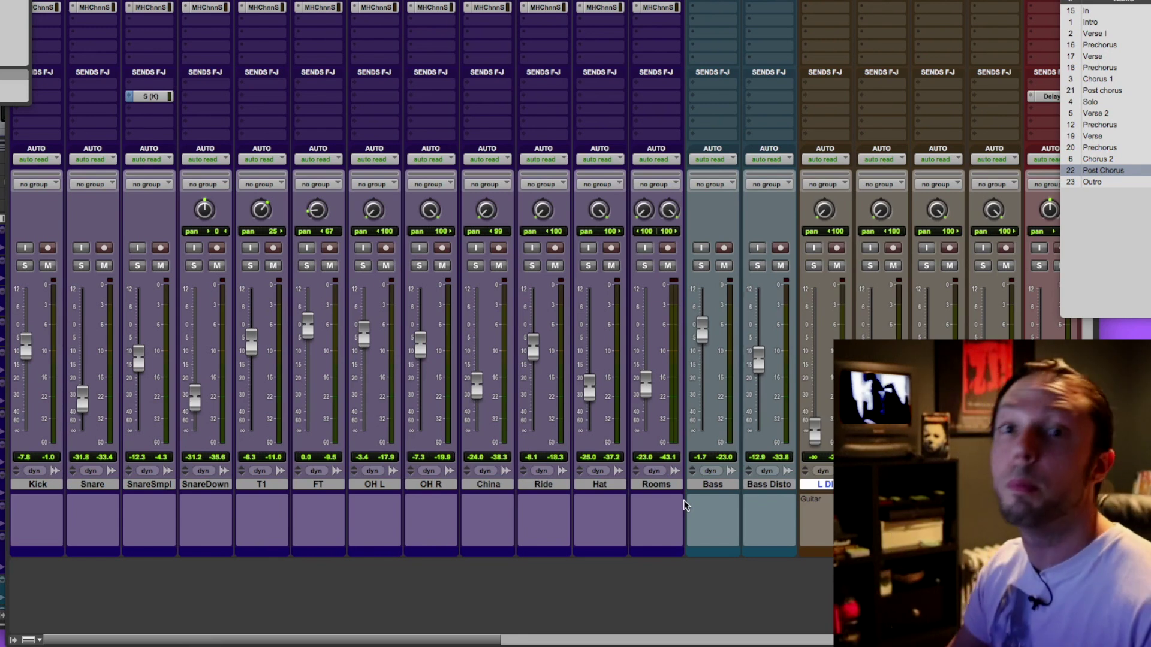
Step: Scroll the mixer past the guitar and vocal channels, then return to the Edit window
scroll(683, 500, right, 10)
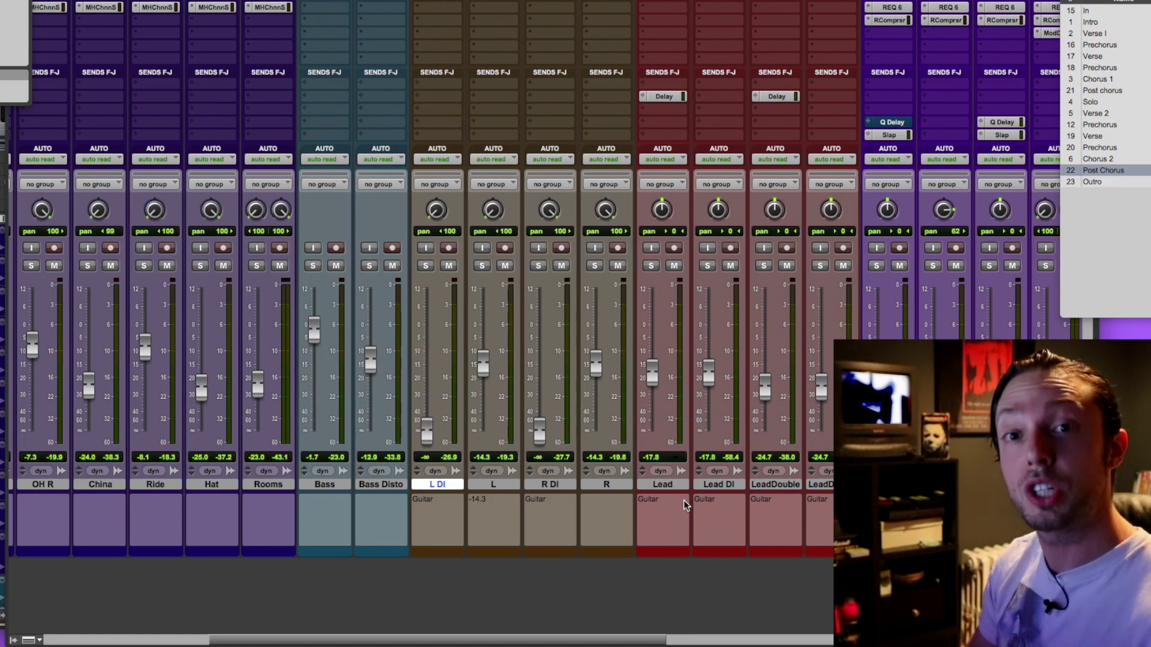
scroll(683, 500, right, 5)
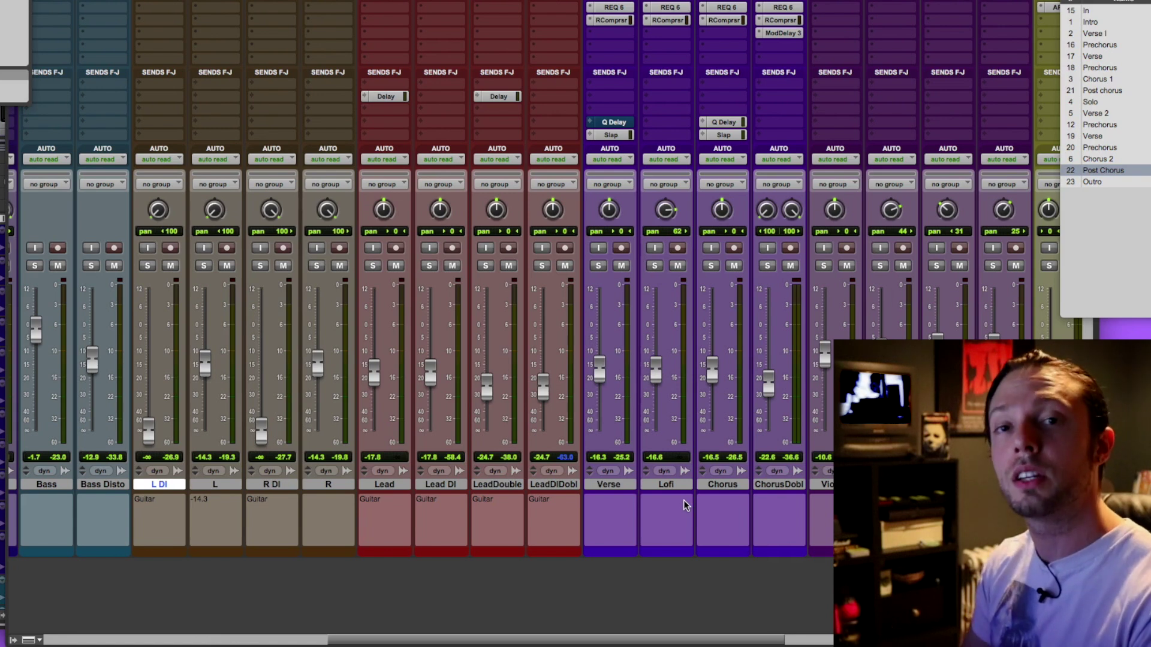
key(super+equal)
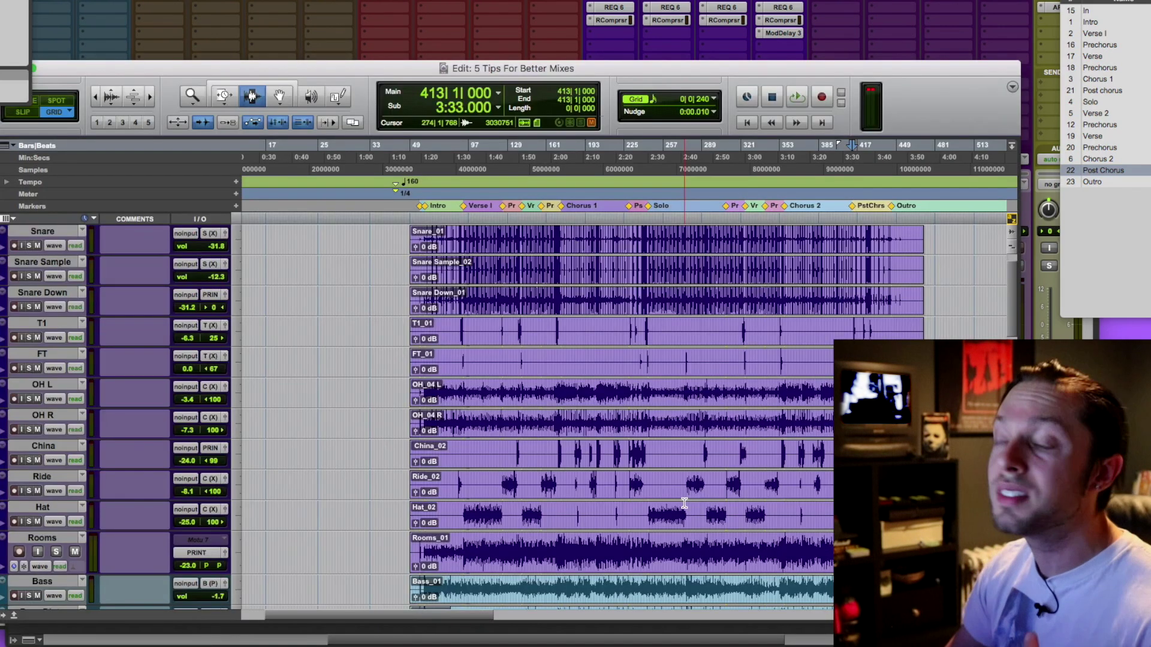
Step: Place the edit cursor at bar 169, then switch back to the Mix window
scroll(681, 480, right, 5)
scroll(380, 284, down, 2)
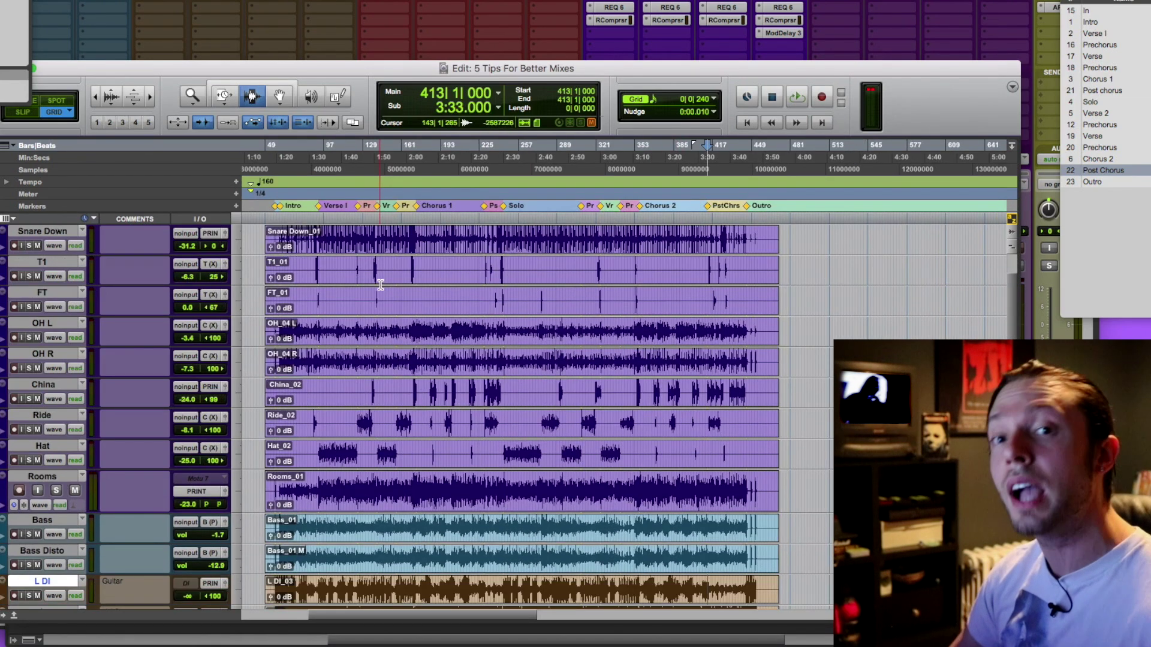
scroll(380, 285, up, 1)
click(416, 249)
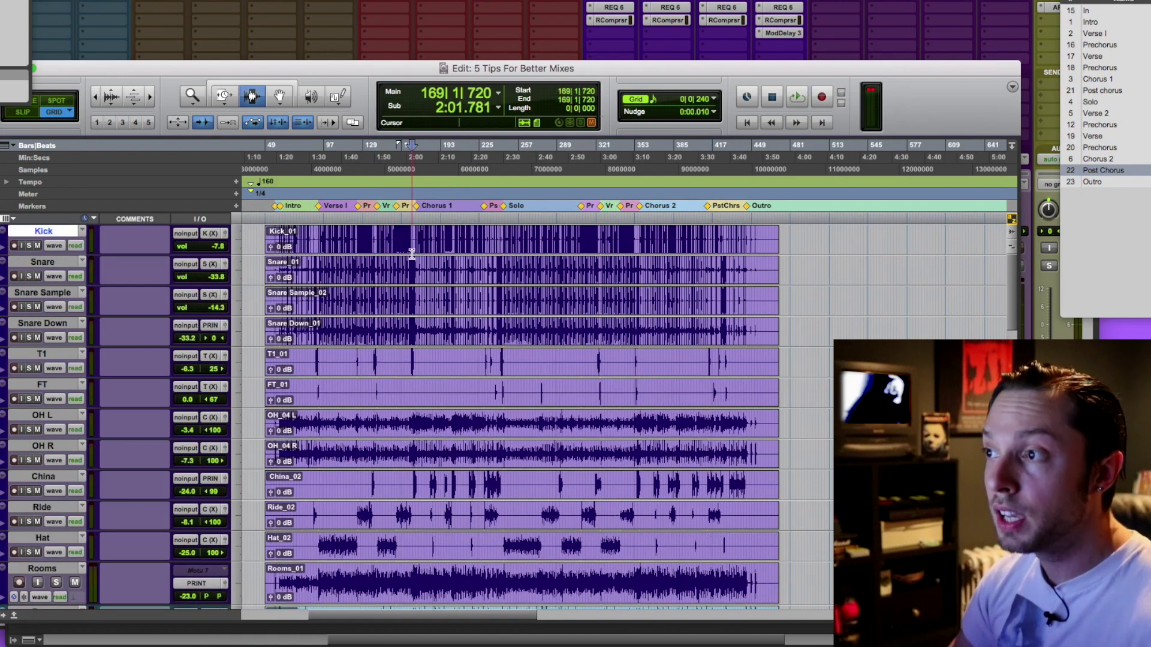
scroll(421, 251, up, 1)
scroll(420, 251, down, 8)
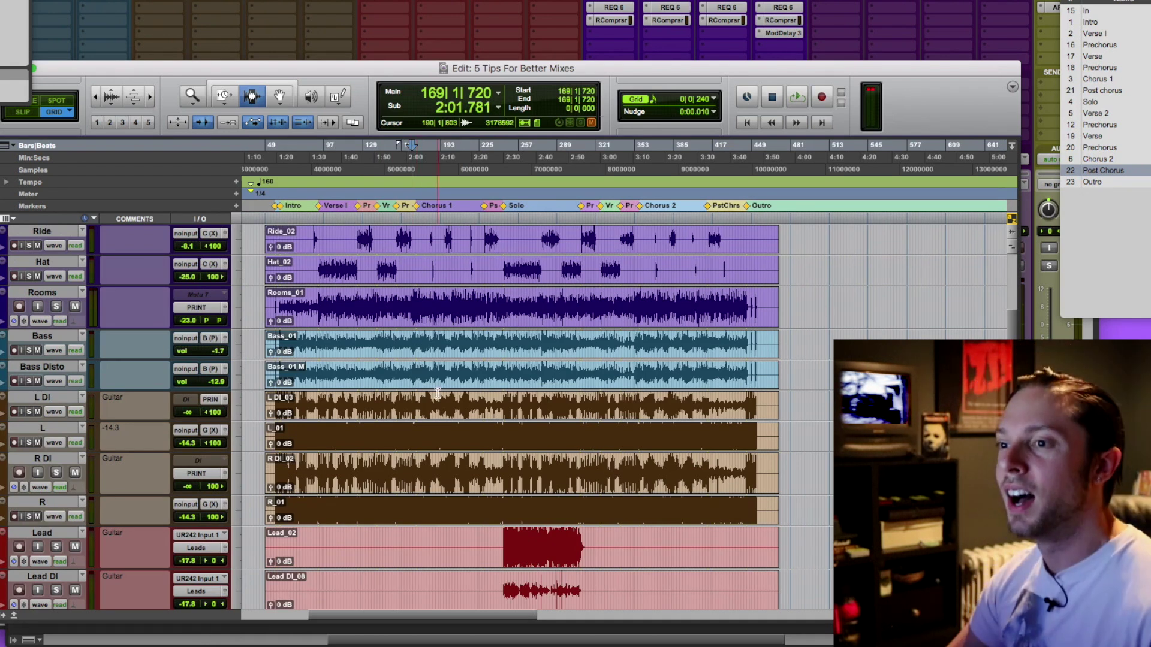
scroll(438, 394, down, 1)
scroll(436, 395, down, 5)
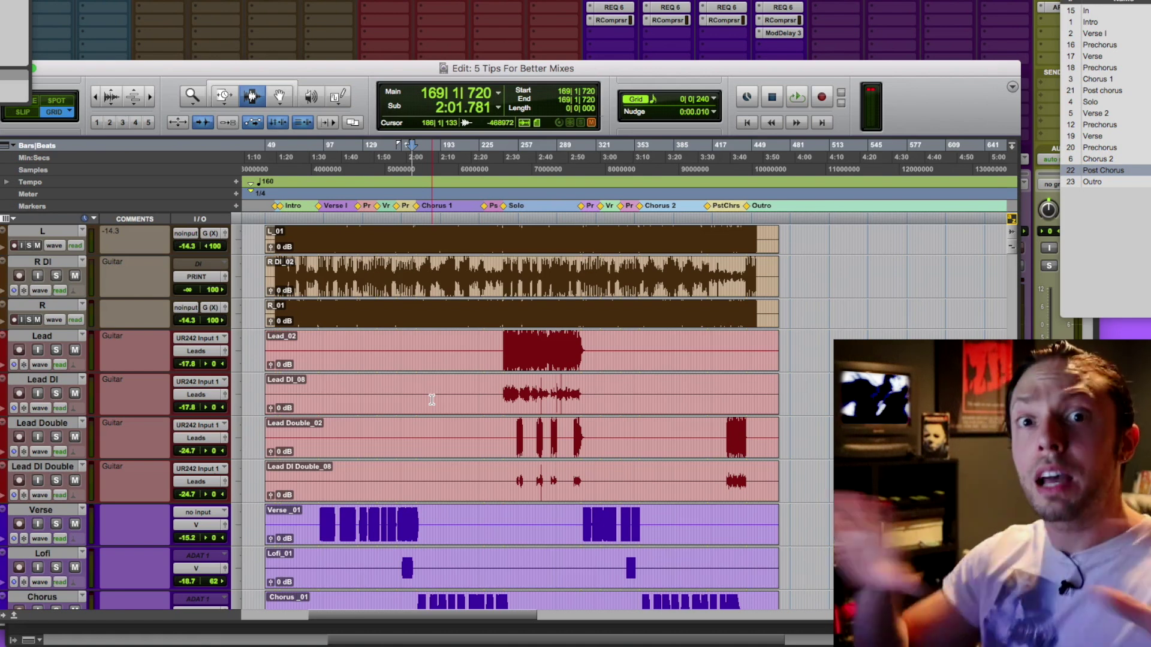
key(super+equal)
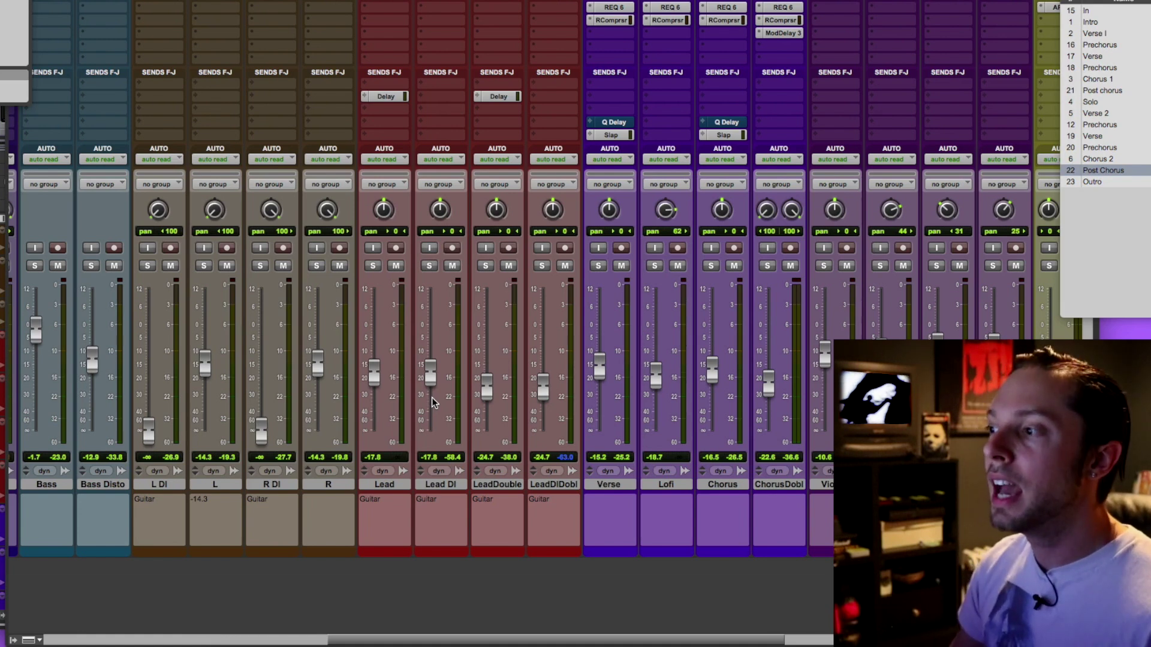
Step: Scroll to the Submix and FX returns and inspect the Slap track's ModDelay 3 insert
scroll(432, 397, right, 10)
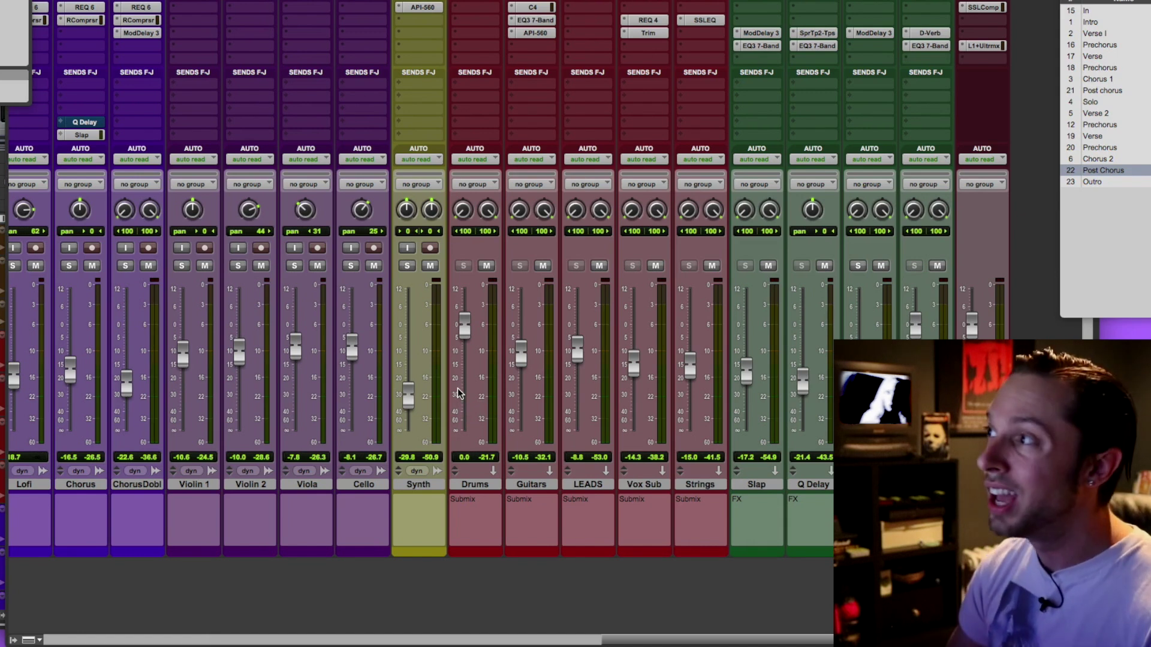
click(759, 43)
click(517, 11)
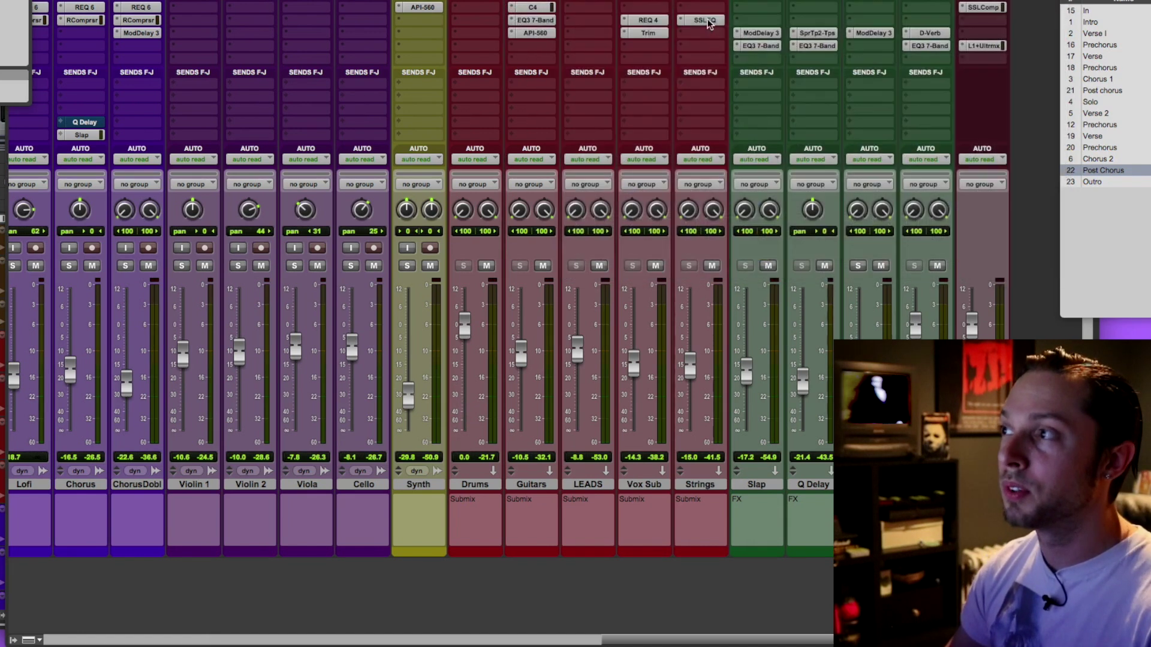
click(930, 33)
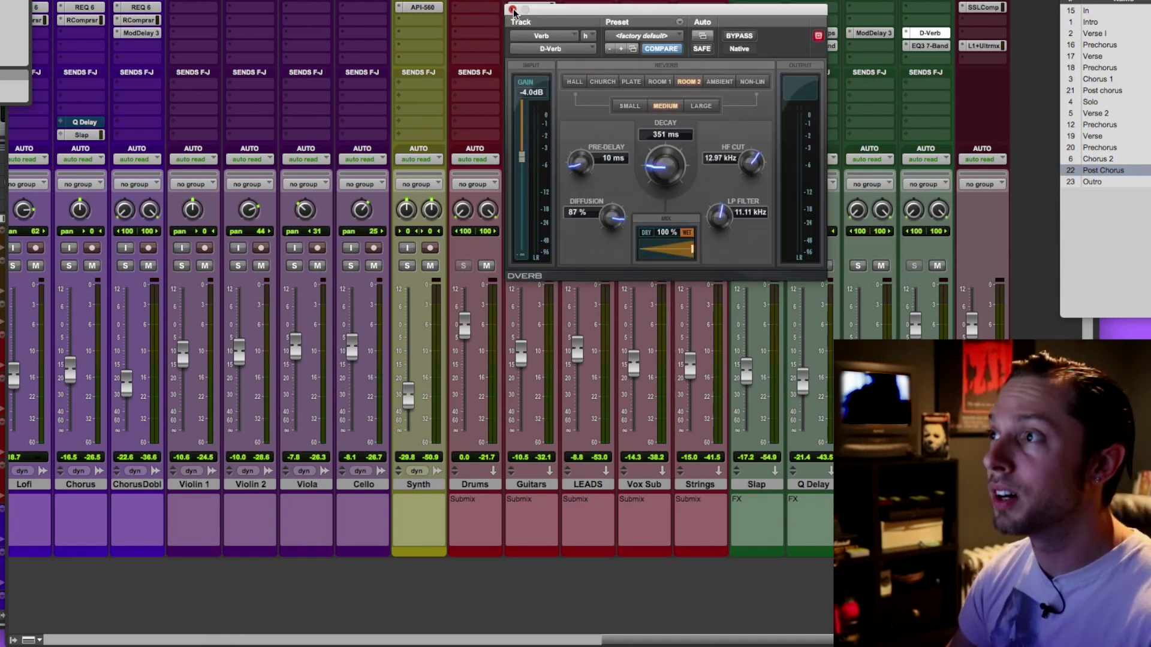
click(513, 9)
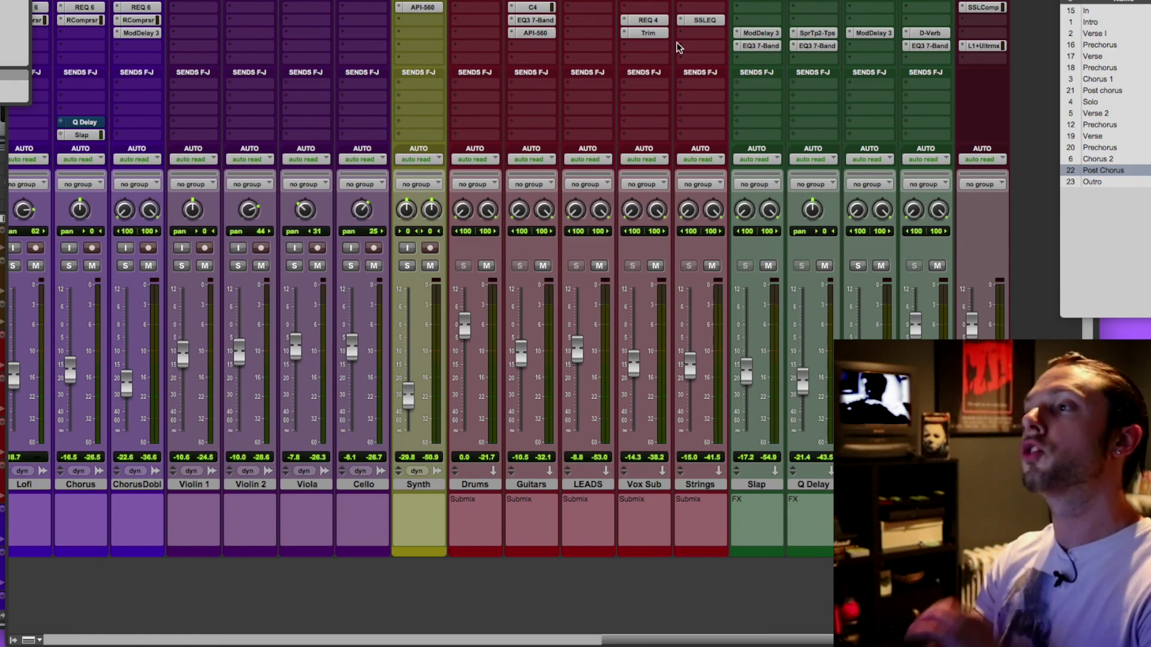
scroll(533, 105, left, 10)
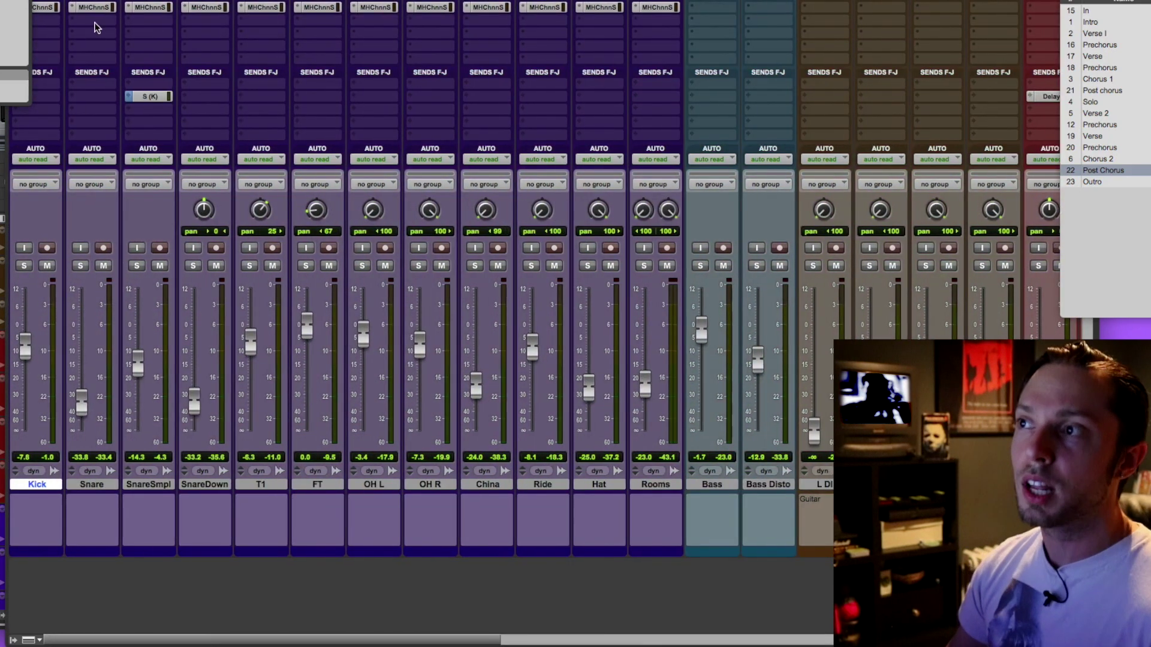
scroll(219, 72, right, 8)
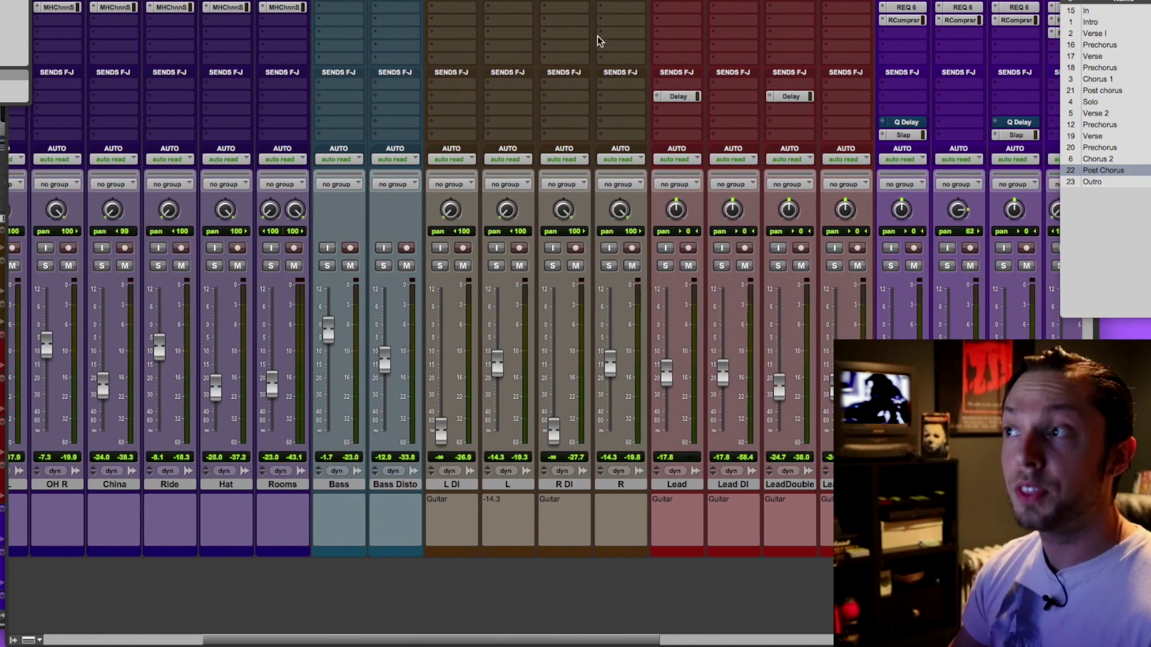
scroll(600, 37, right, 8)
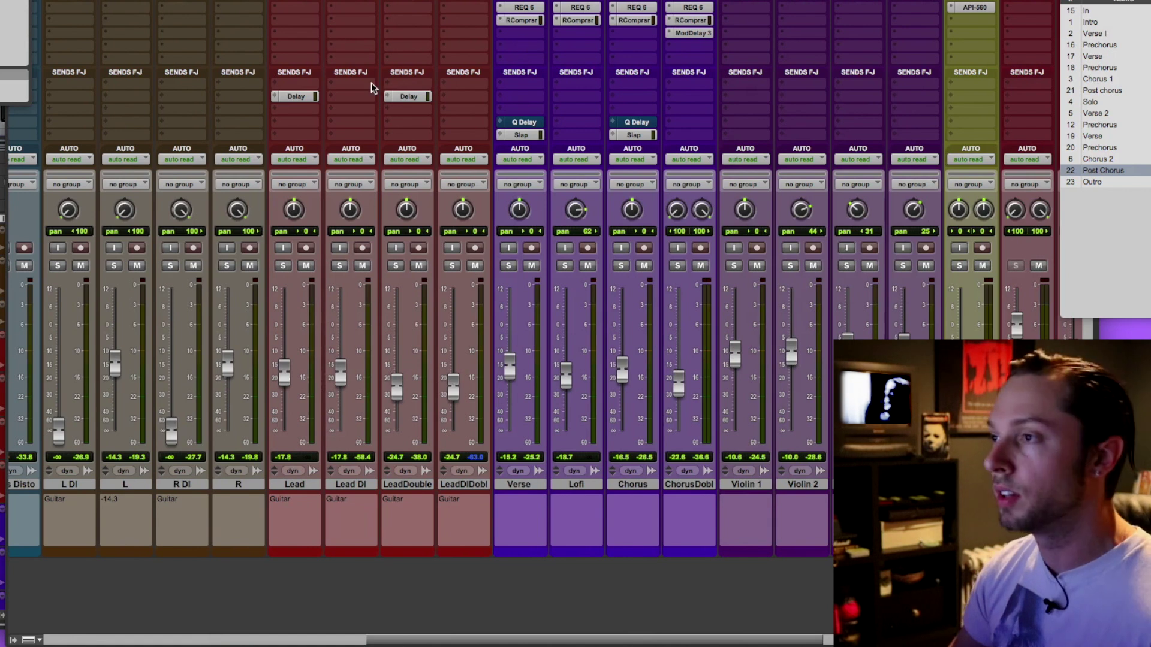
scroll(371, 83, right, 5)
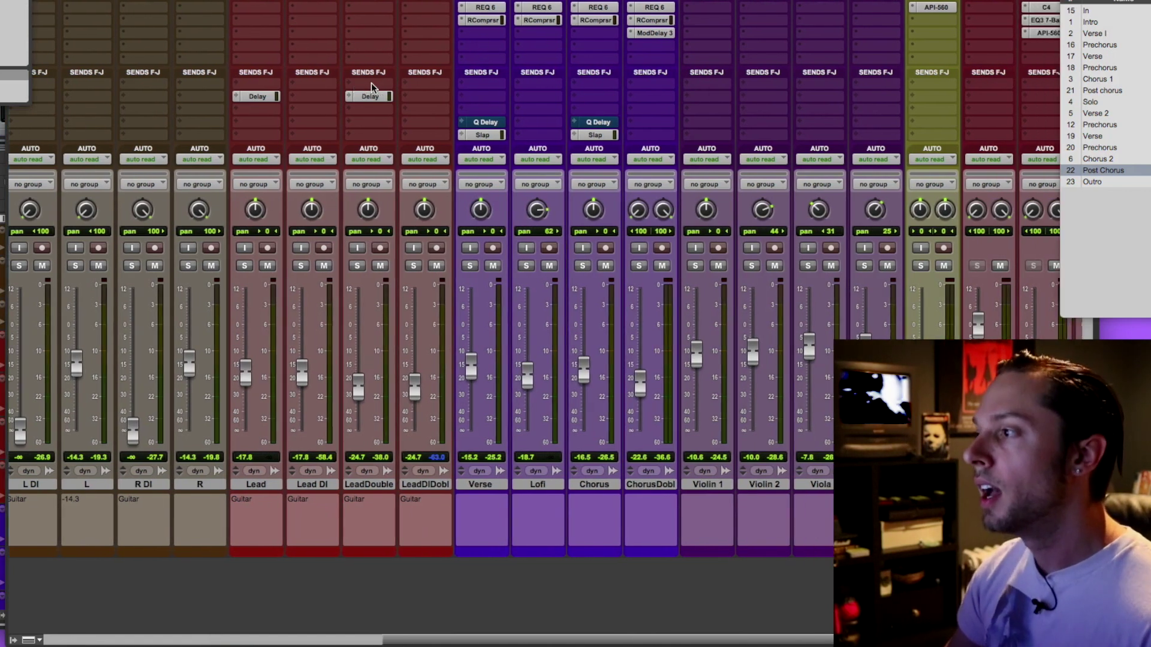
scroll(300, 58, right, 1)
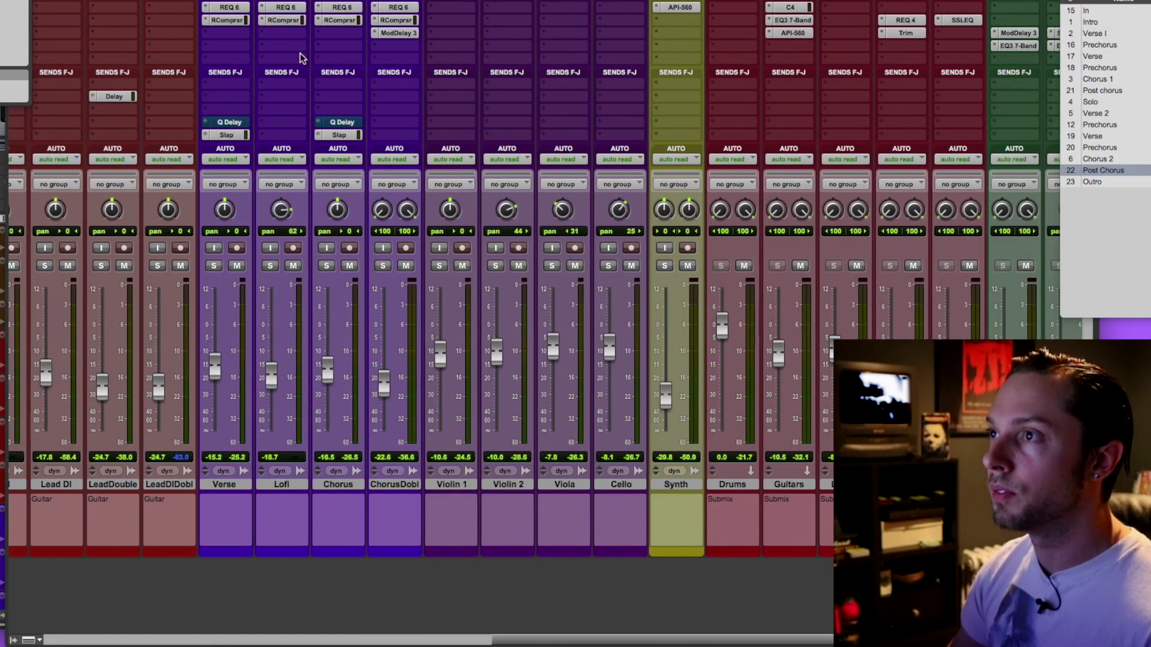
scroll(322, 80, right, 5)
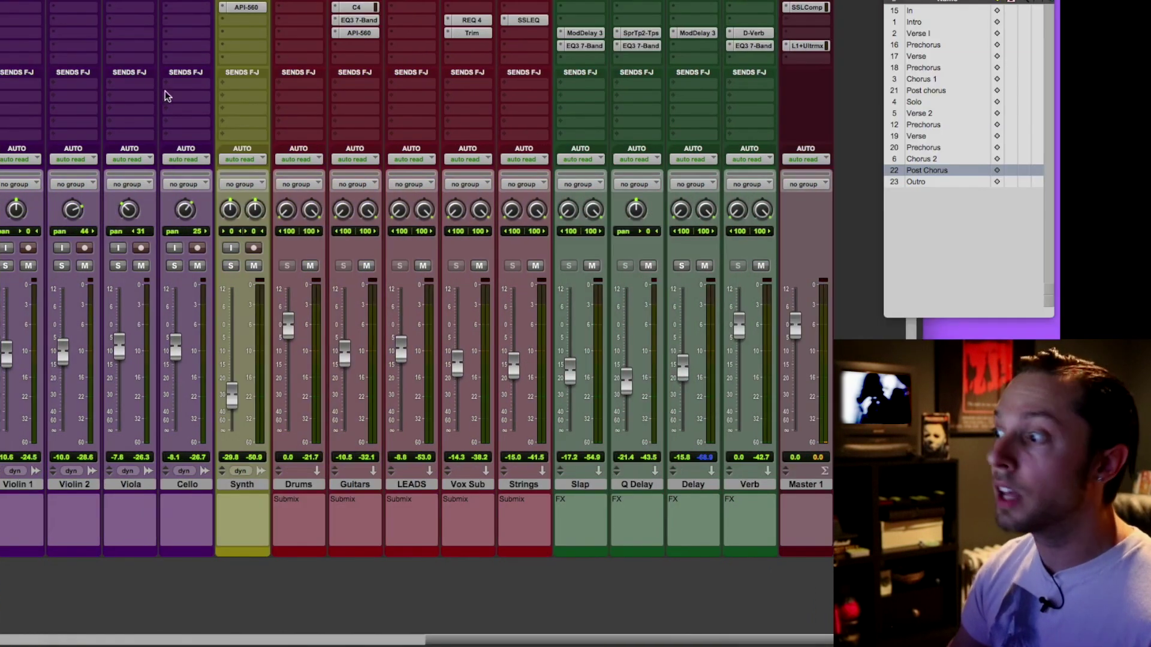
click(581, 483)
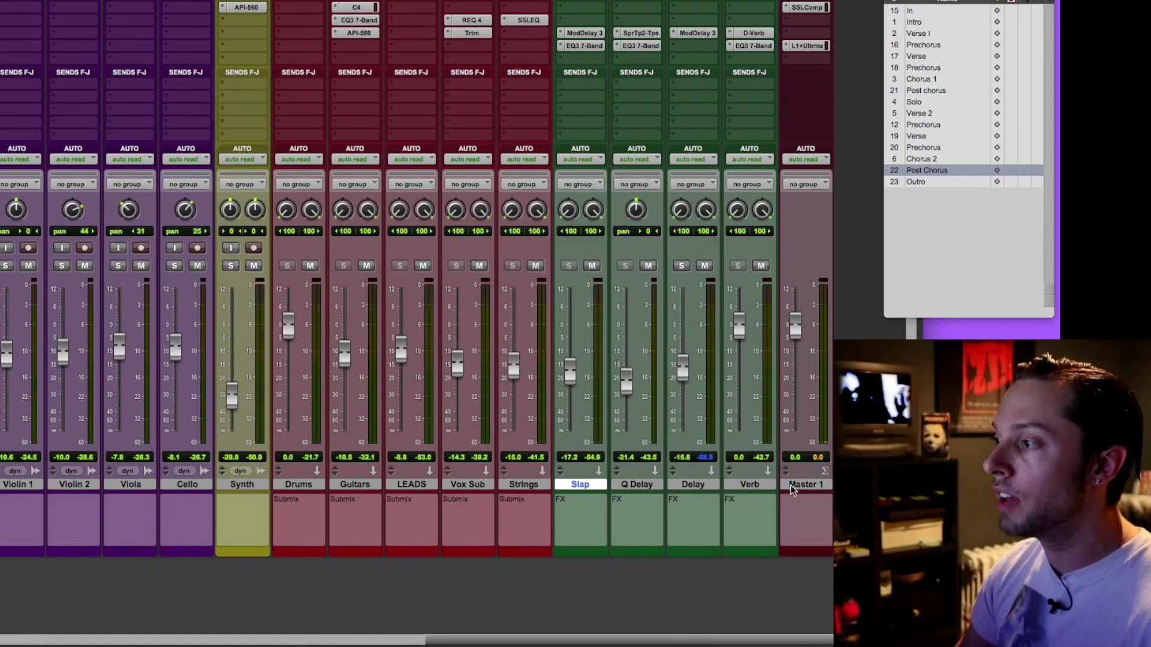
Step: Shift-click Verb to select the Slap, Q Delay, Delay and Verb returns
shift+click(747, 484)
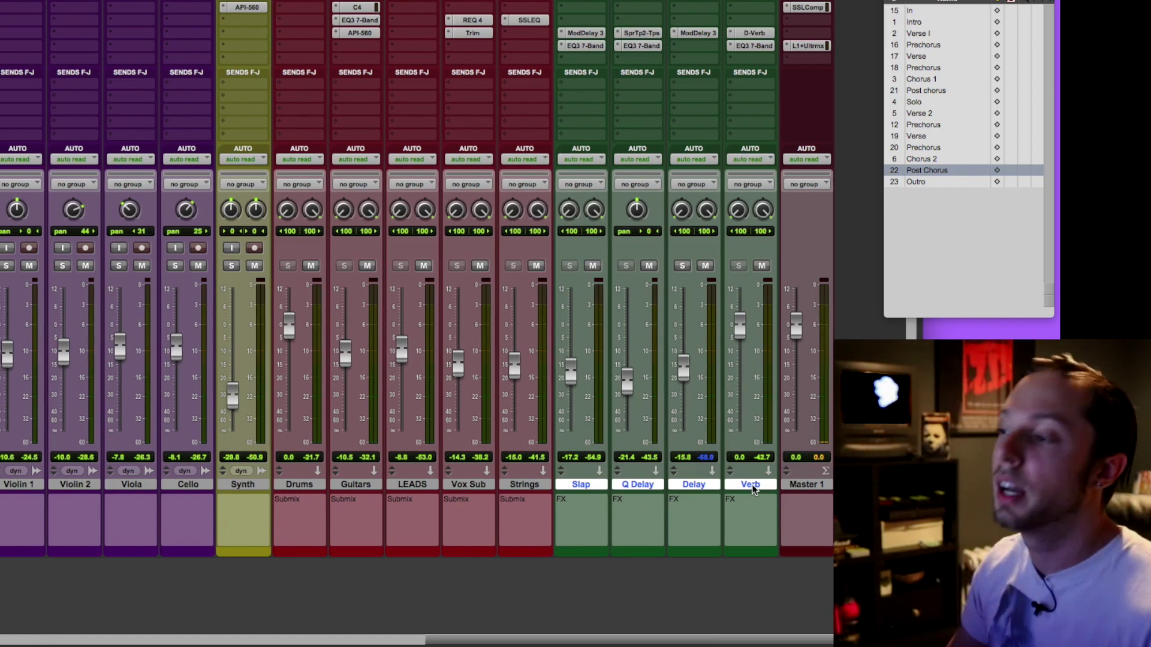
Step: Scroll back and forth through the mixer strips, then select the Synth track
scroll(639, 467, left, 10)
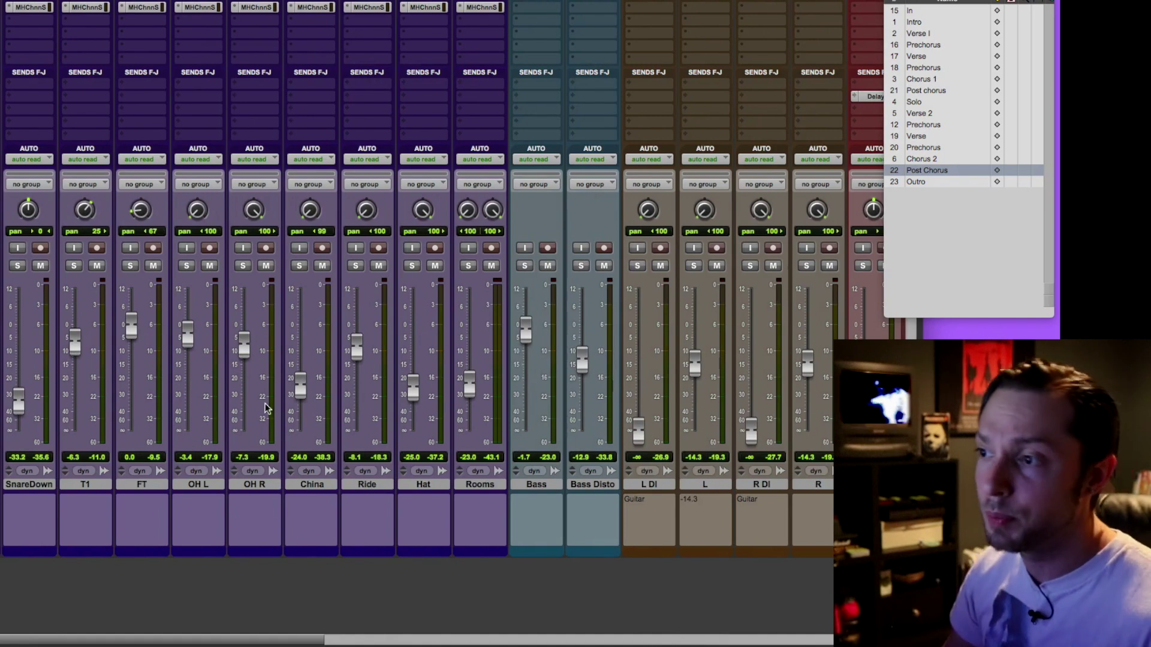
scroll(278, 472, right, 15)
scroll(278, 472, left, 8)
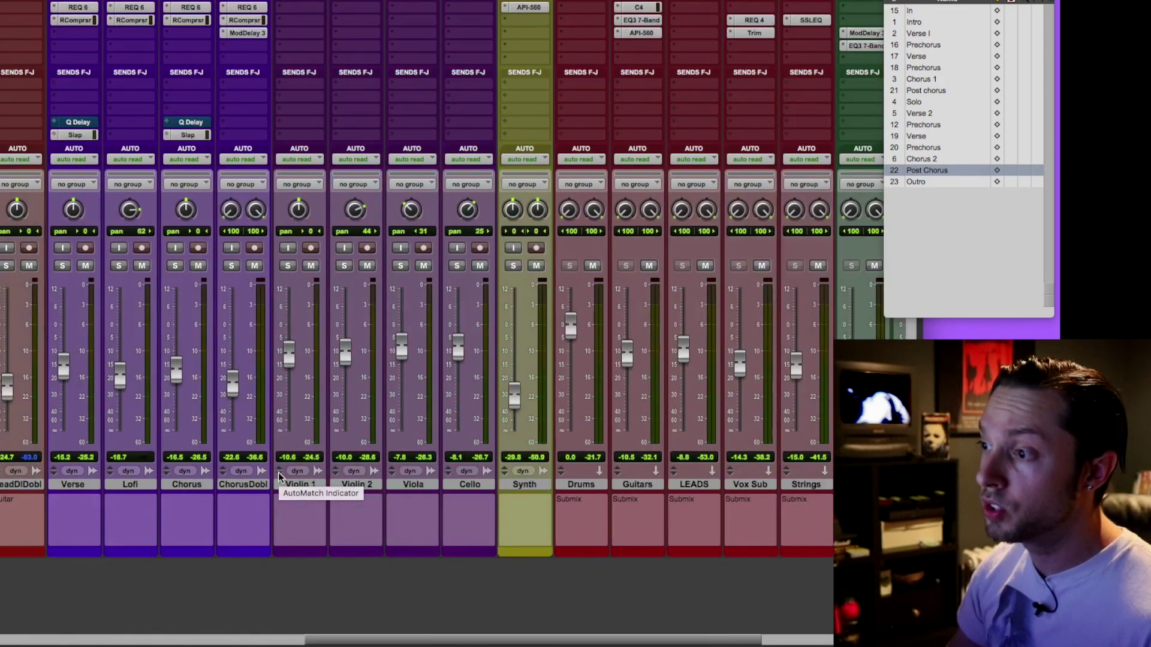
scroll(19, 483, right, 10)
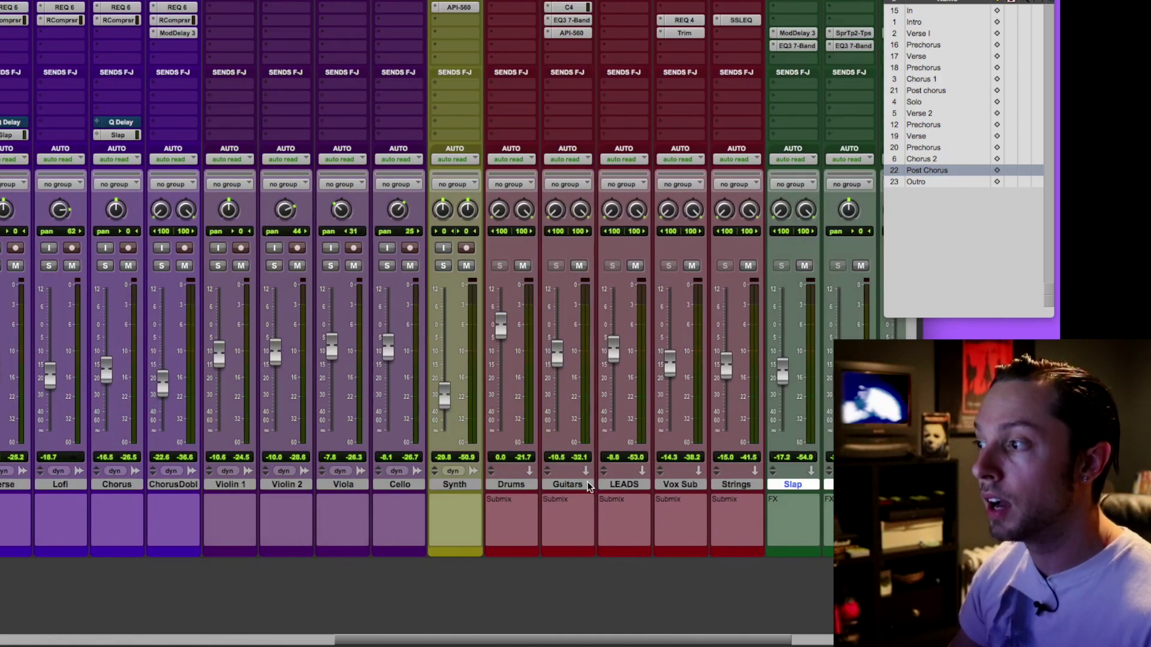
scroll(175, 477, left, 3)
scroll(175, 477, left, 1)
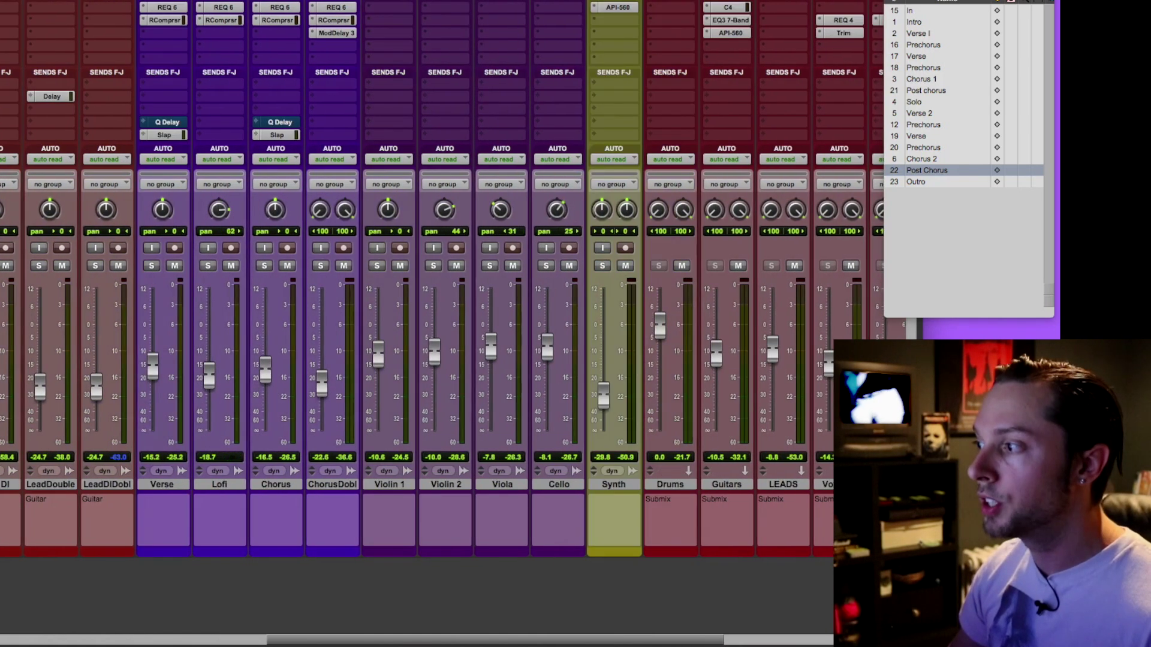
scroll(168, 487, right, 2)
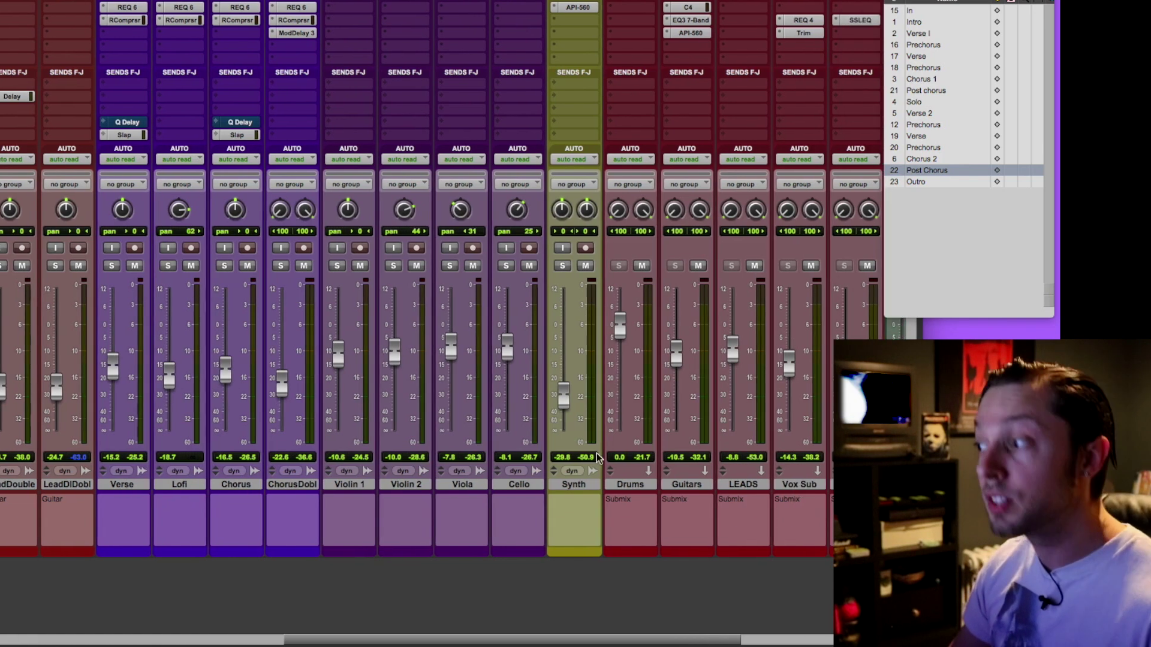
click(562, 482)
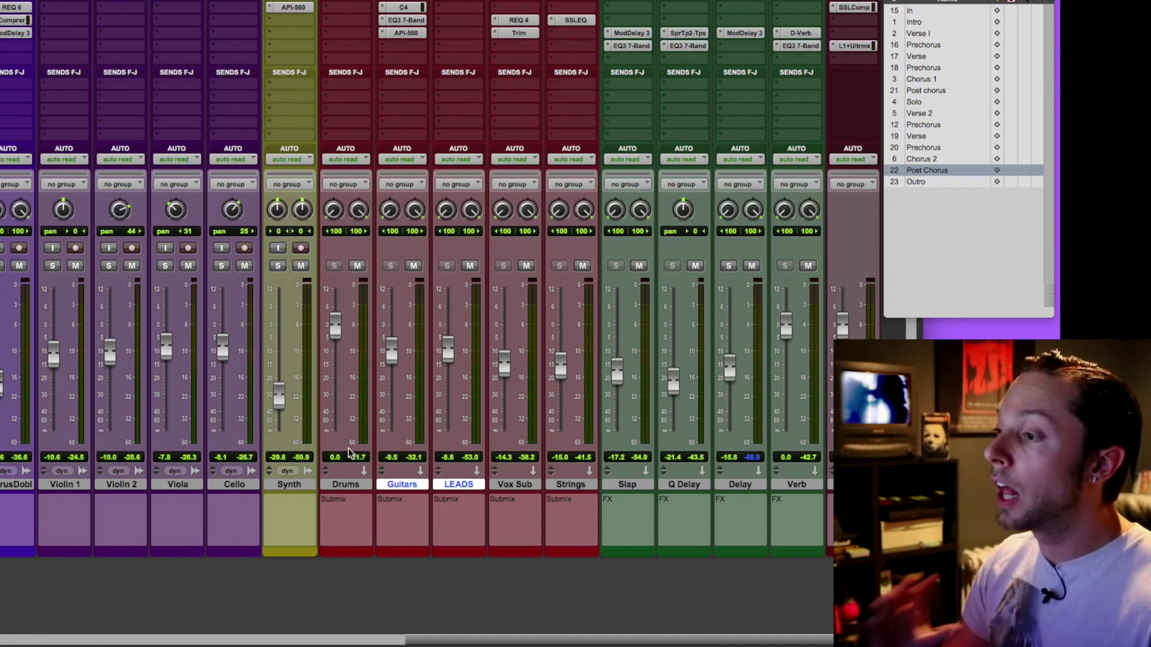
Step: Select the Drums through Strings submix tracks and open the Drums track's 'Submix' comment
click(347, 485)
shift+click(560, 484)
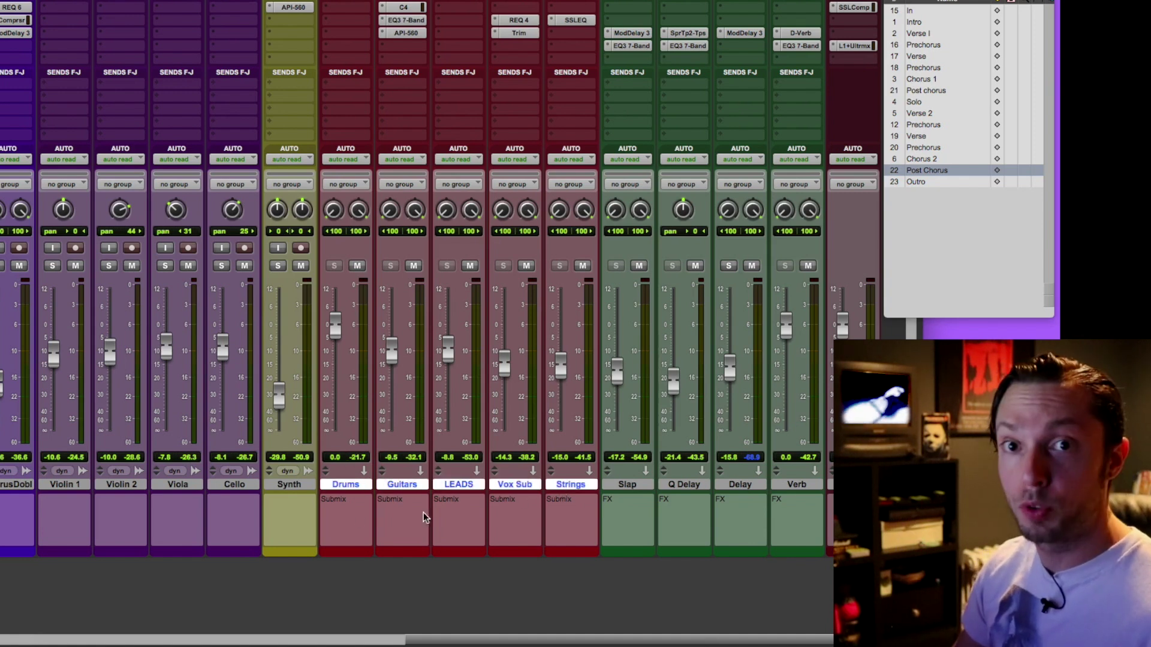
click(336, 517)
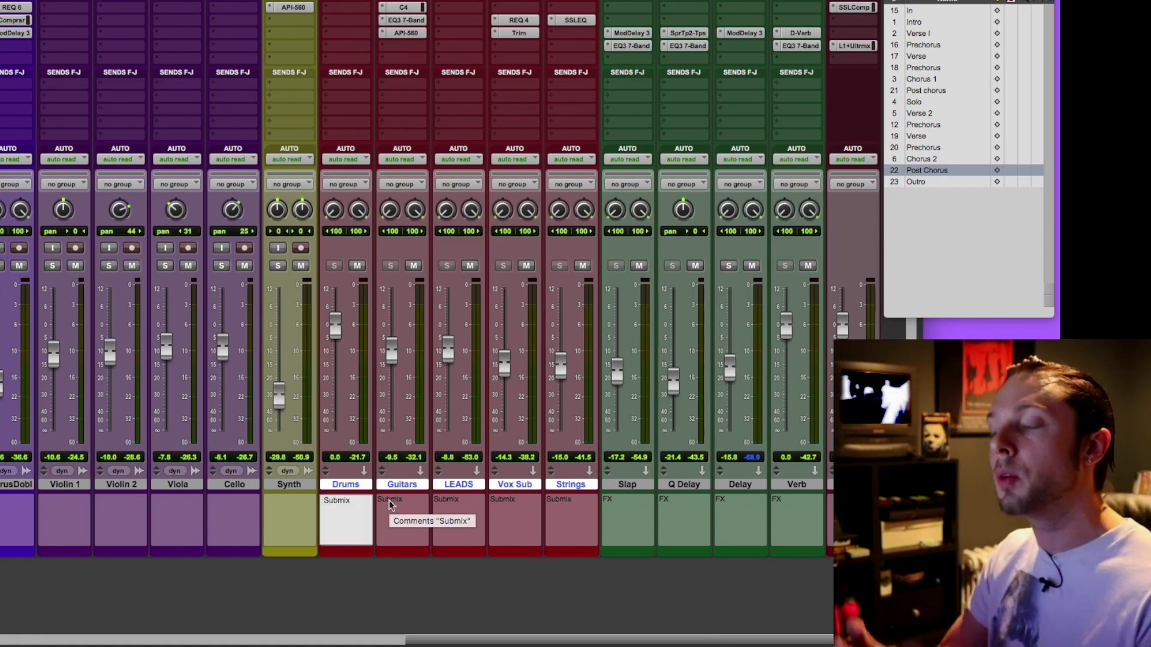
Step: Briefly select the four FX returns, then reselect the five submix tracks from Drums to Strings
click(627, 484)
shift+click(797, 485)
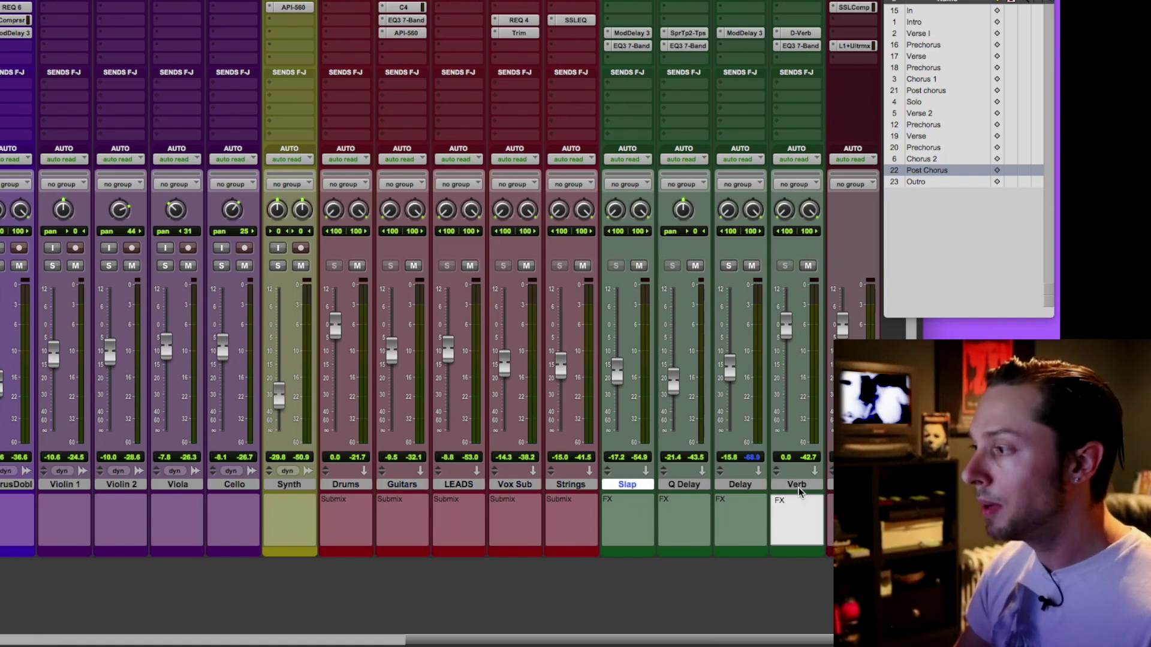
click(364, 485)
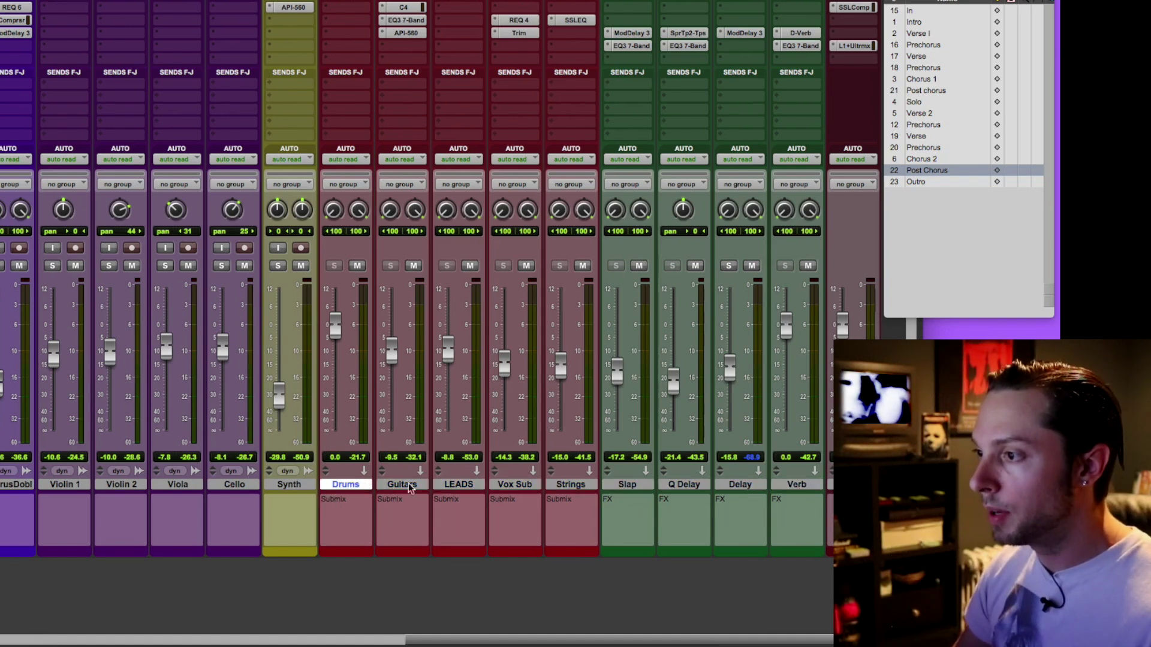
shift+click(558, 485)
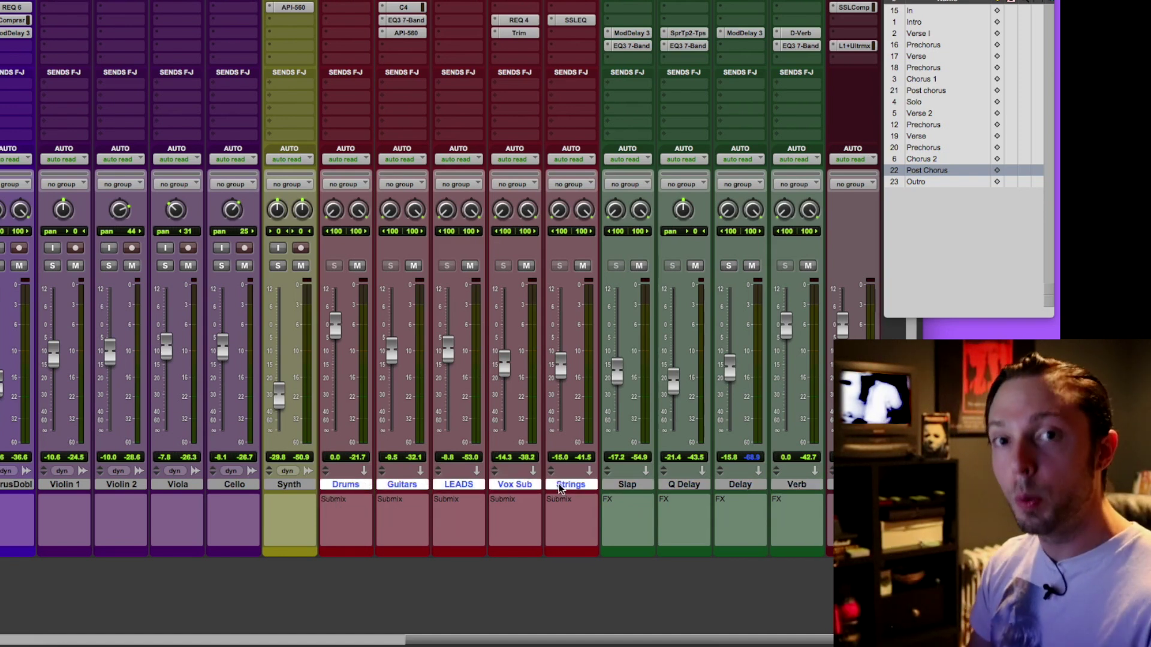
scroll(558, 487, left, 5)
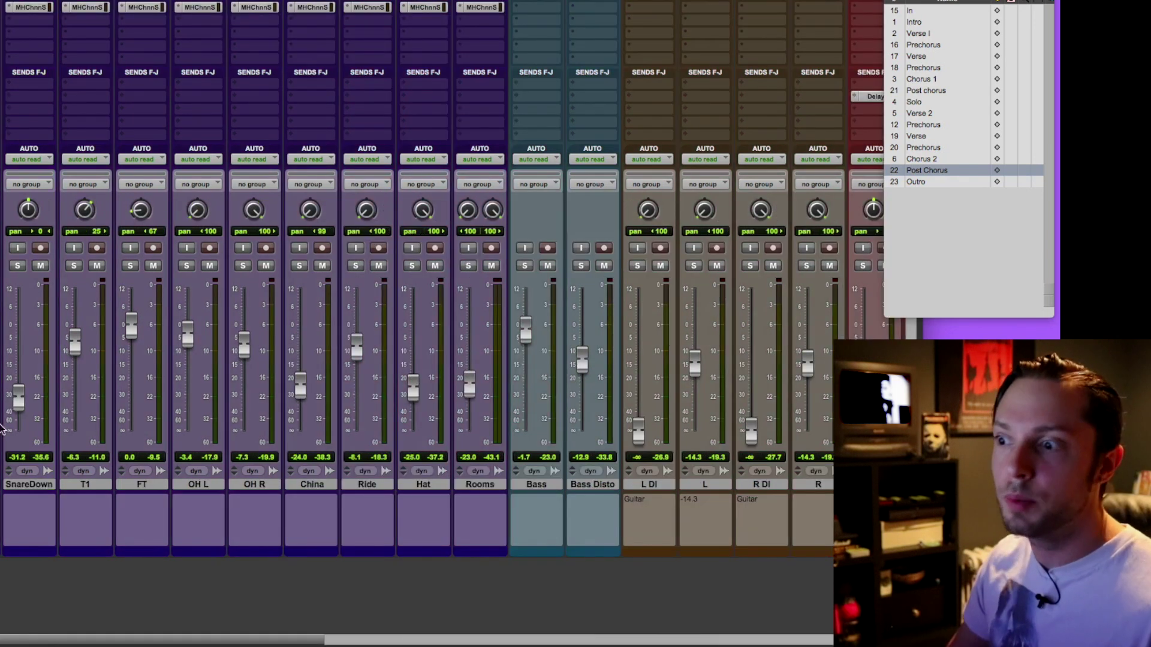
scroll(274, 470, right, 7)
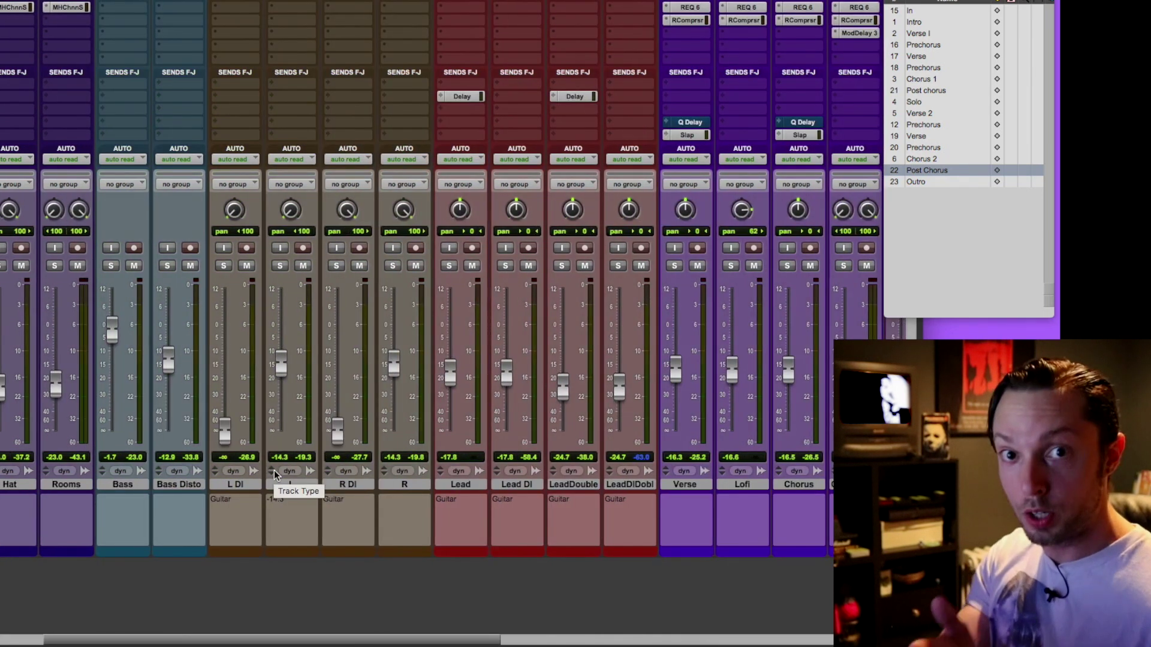
scroll(274, 470, right, 9)
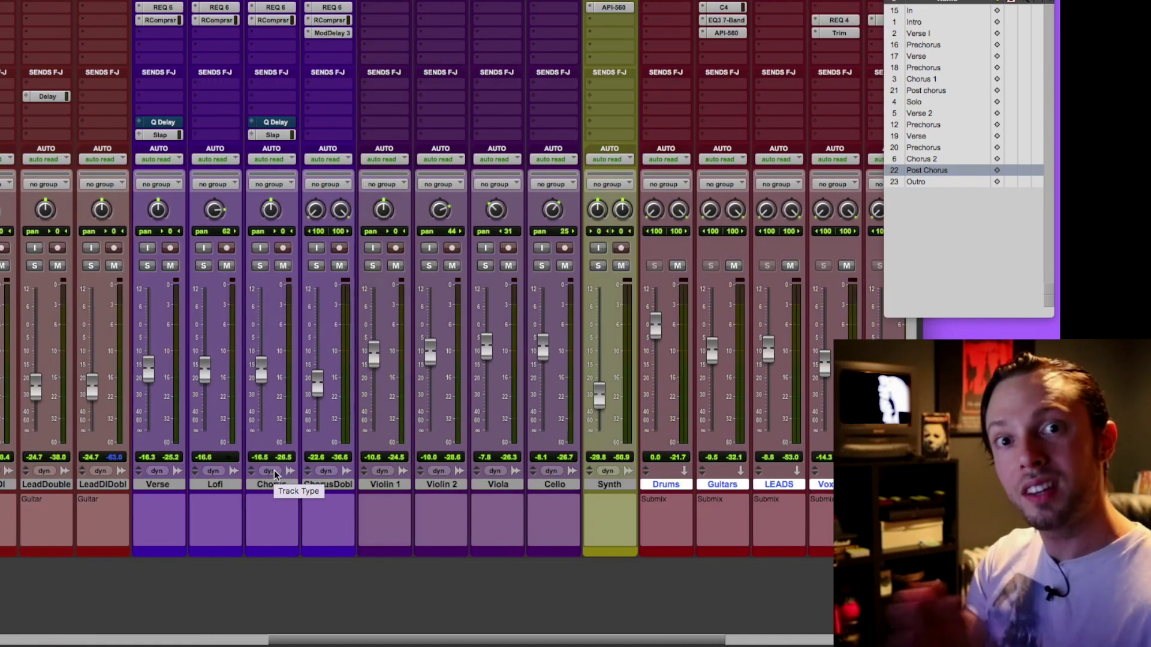
scroll(275, 470, right, 5)
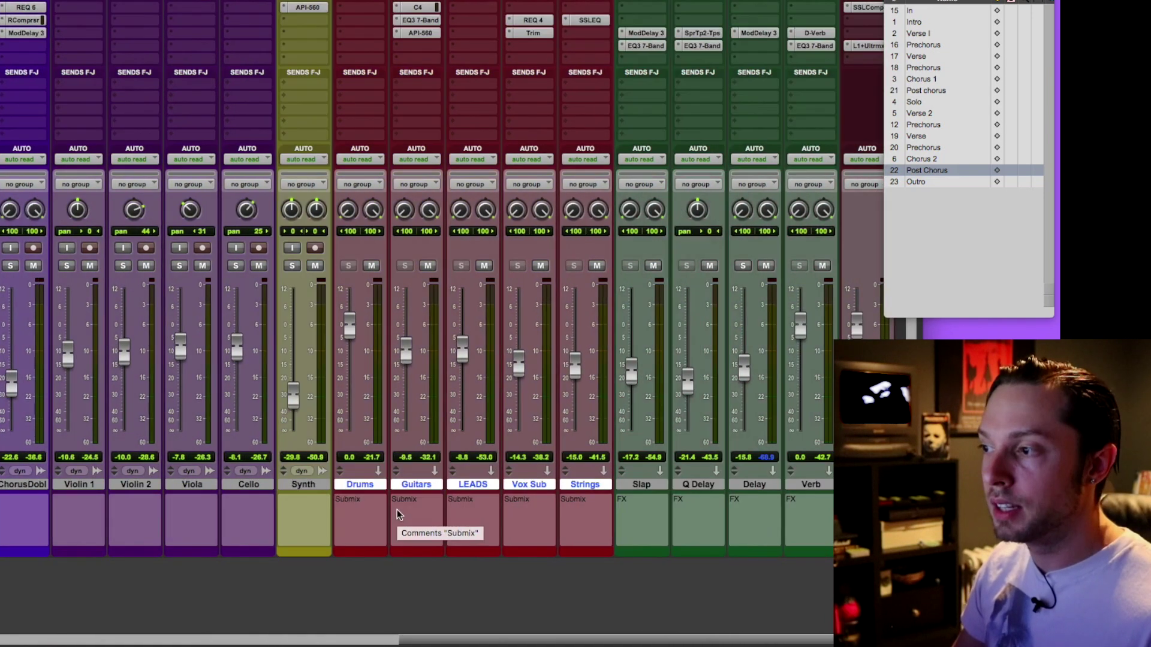
scroll(419, 510, right, 1)
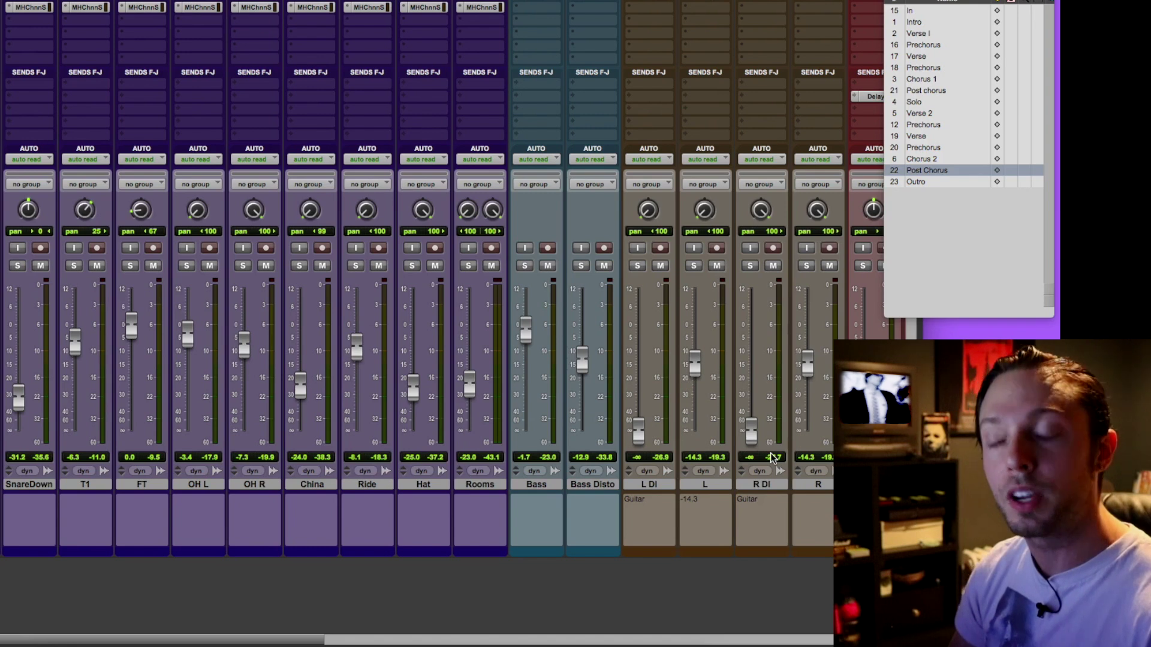
scroll(773, 458, right, 5)
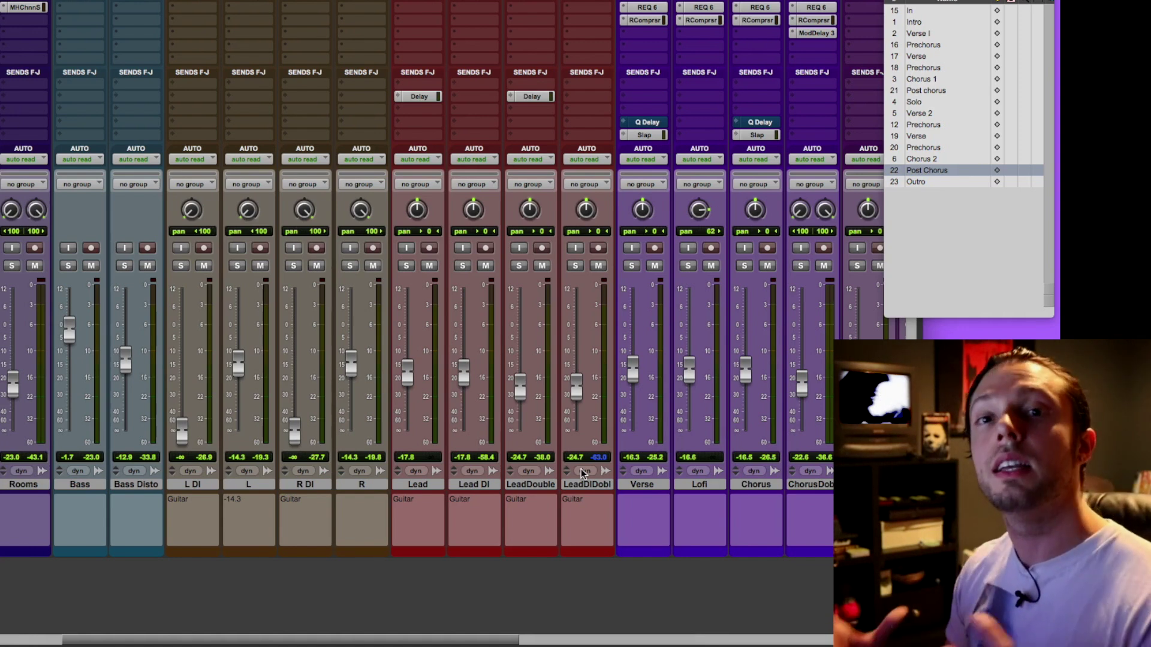
scroll(586, 457, left, 10)
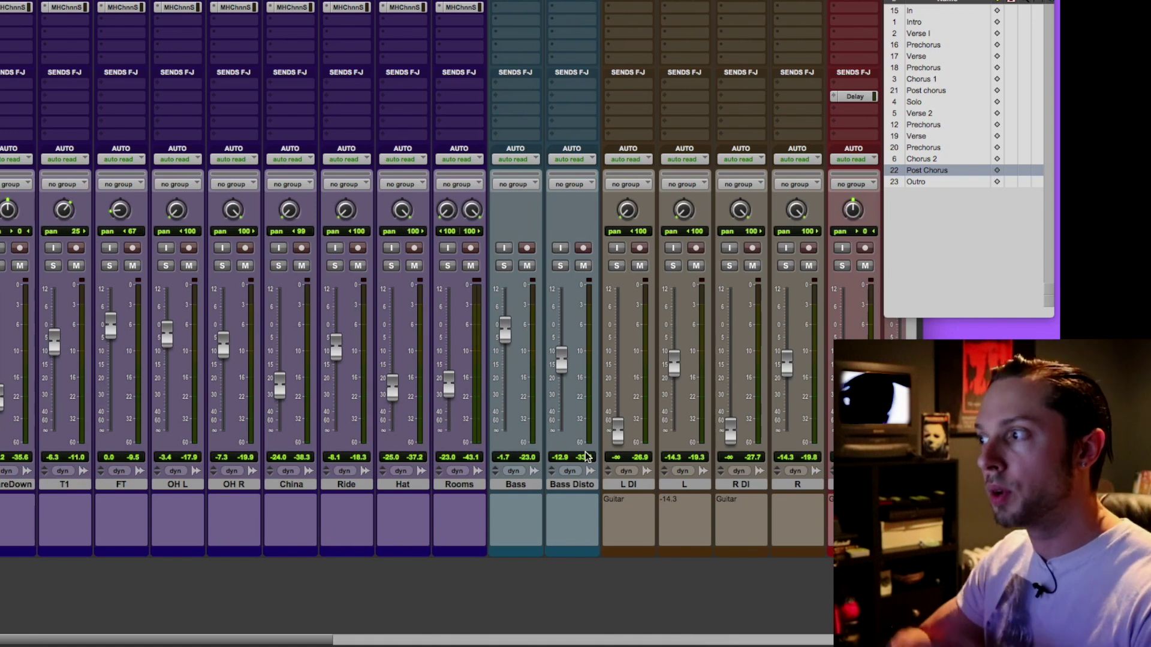
key(super+equal)
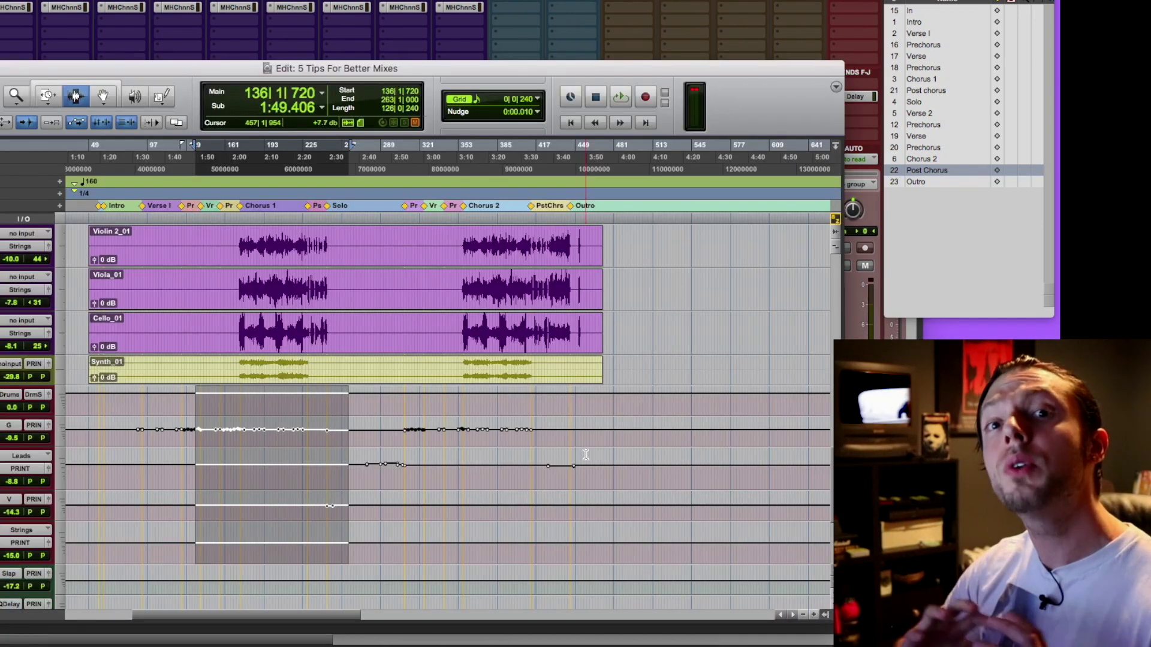